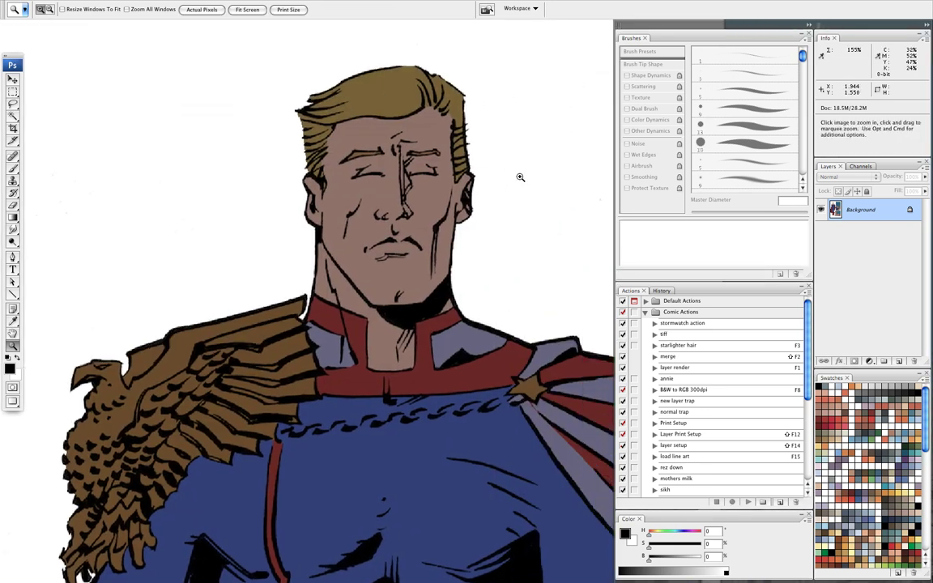
Step: Check the image's channels, including line art and flats, and return to the layer list
{"action": "left_click", "coordinate": [857, 166]}
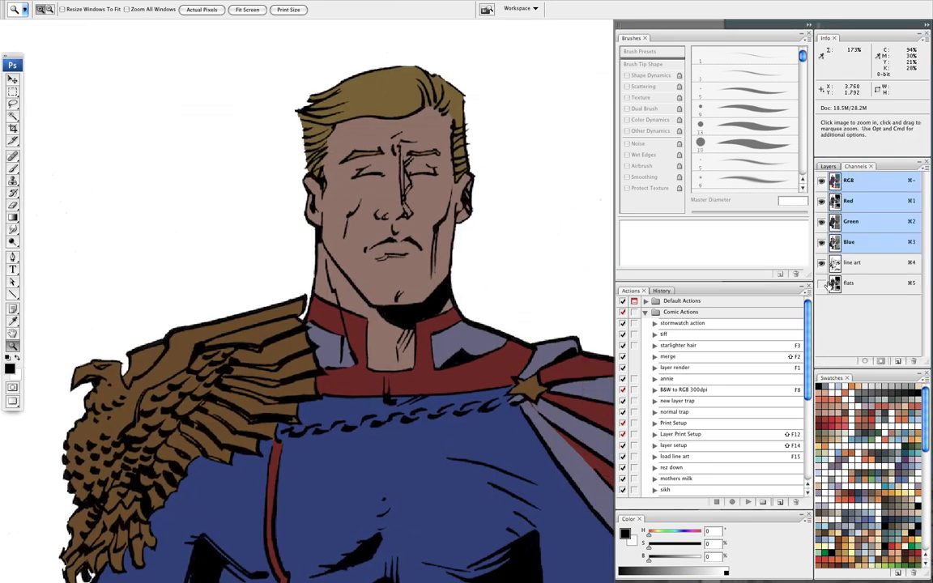
{"action": "left_click", "coordinate": [829, 167]}
Step: Select the face and neck skin within a rectangle around the head using the Magic Wand, and copy it to a new layer
{"action": "mouse_move", "coordinate": [456, 207]}
{"action": "left_mouse_down"}
{"action": "mouse_move", "coordinate": [371, 196]}
{"action": "mouse_move", "coordinate": [498, 200]}
{"action": "mouse_move", "coordinate": [464, 214]}
{"action": "left_mouse_up"}
{"action": "key", "text": "m"}
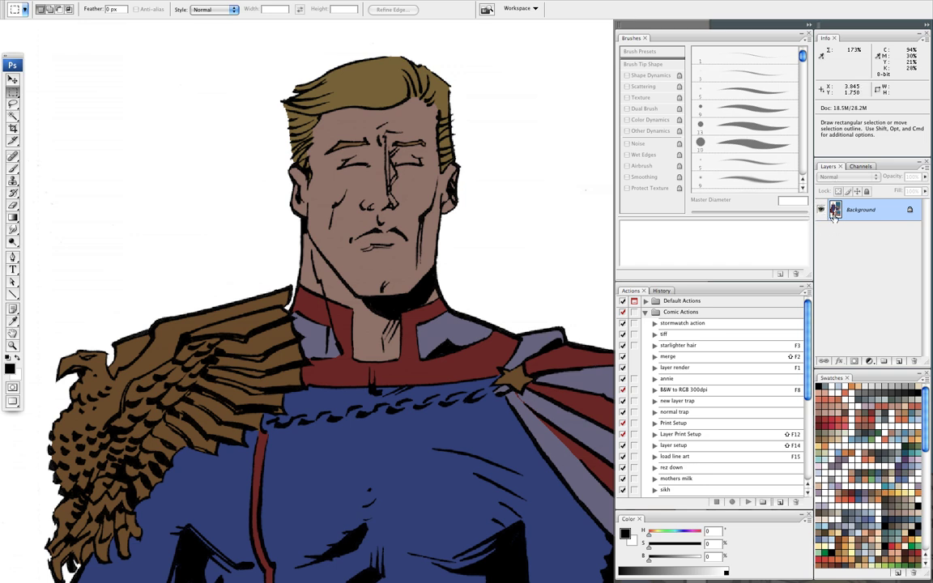
{"action": "left_click_drag", "start_coordinate": [393, 152], "coordinate": [357, 151]}
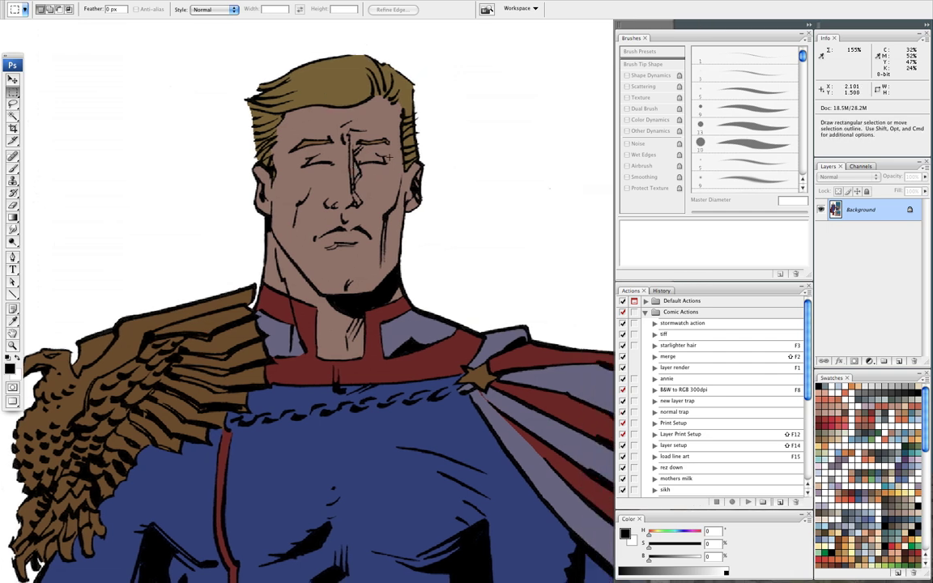
{"action": "left_click_drag", "start_coordinate": [191, 64], "coordinate": [483, 405]}
{"action": "key", "text": "w"}
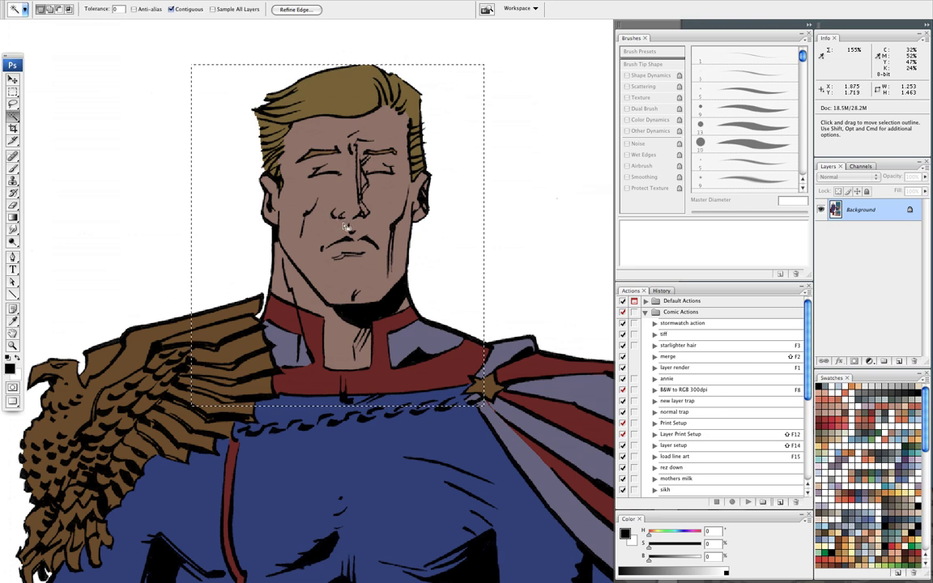
{"action": "left_click", "coordinate": [340, 242]}
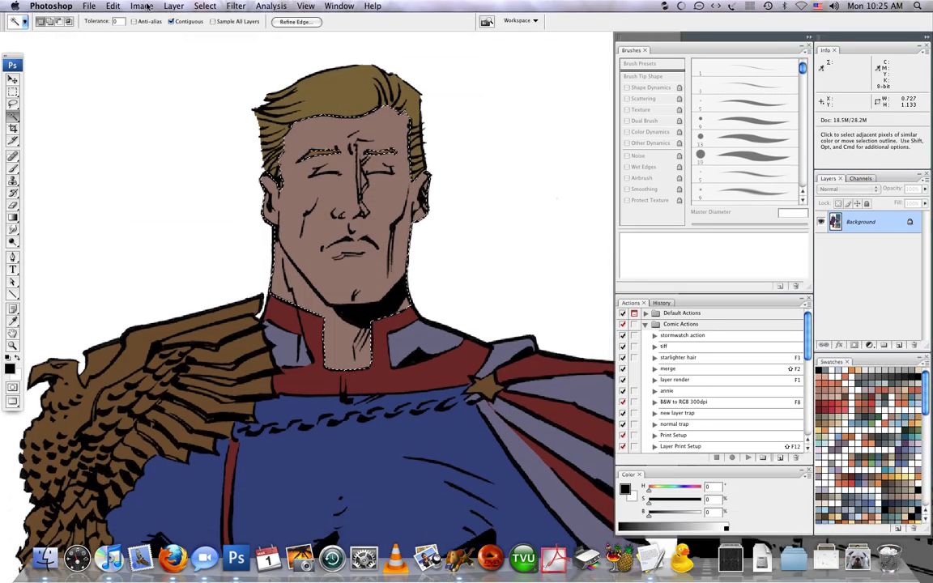
{"action": "left_click", "coordinate": [142, 6]}
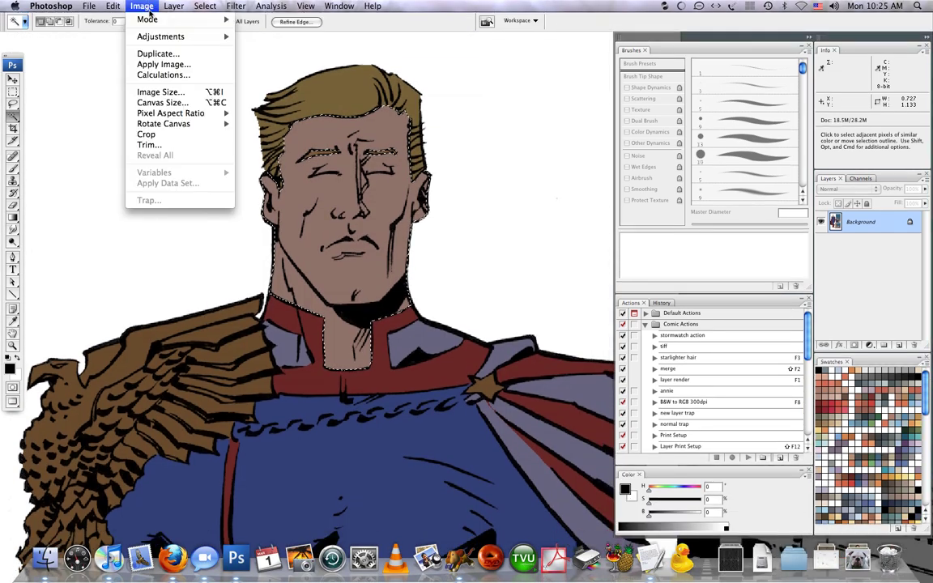
{"action": "mouse_move", "coordinate": [150, 20]}
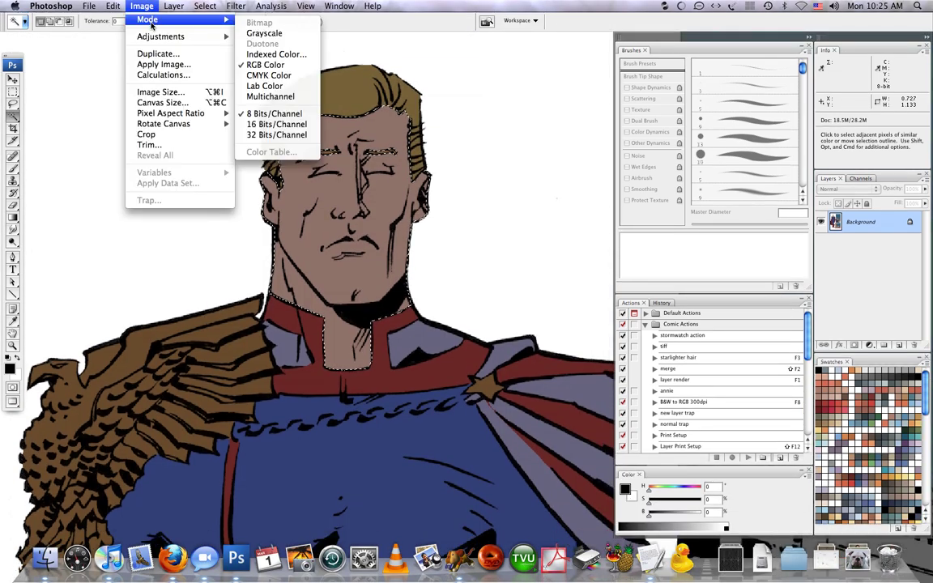
{"action": "mouse_move", "coordinate": [184, 6]}
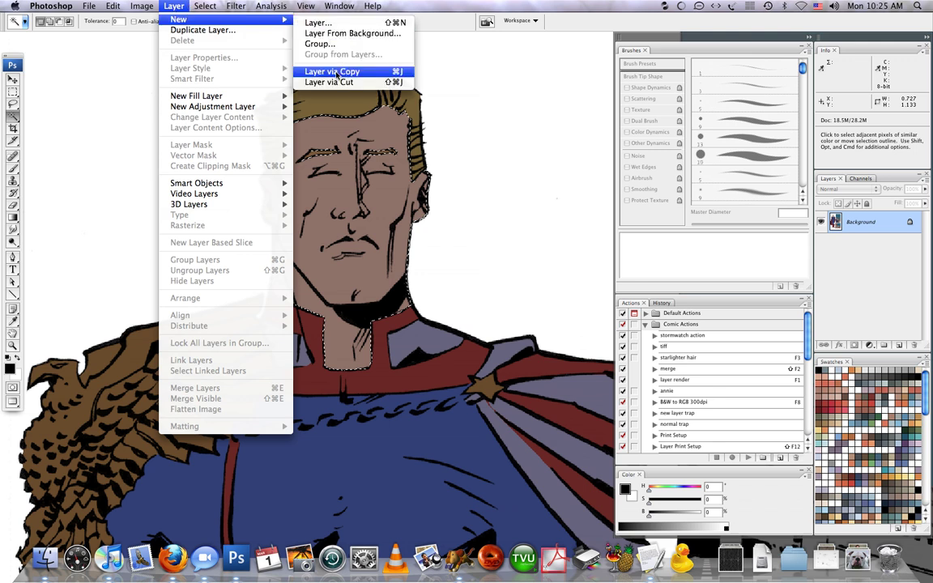
{"action": "left_click", "coordinate": [337, 73]}
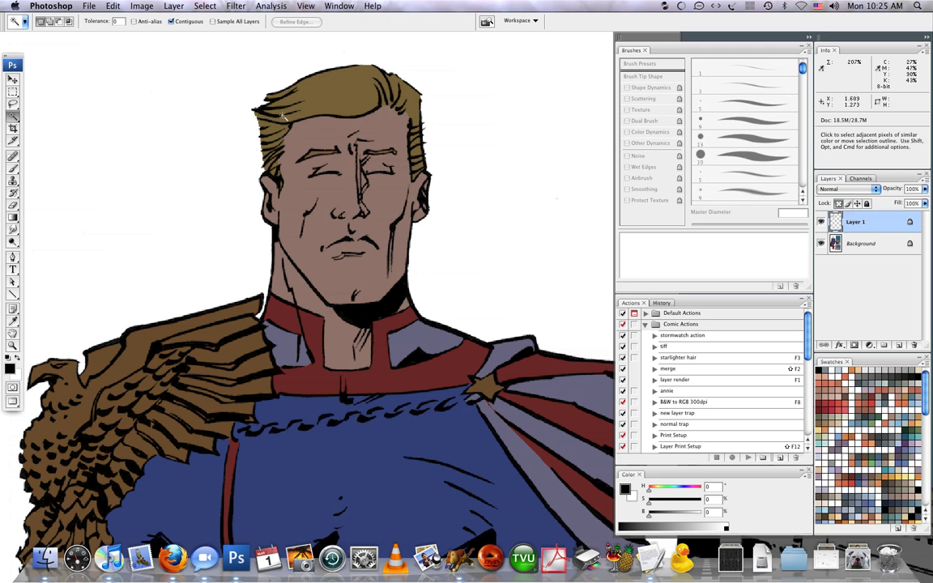
Step: Set the Brush to Normal mode with a 35 px diameter for painting on the face
{"action": "key", "text": "z"}
{"action": "left_click_drag", "start_coordinate": [207, 71], "coordinate": [443, 293]}
{"action": "key", "text": "space"}
{"action": "left_click_drag", "start_coordinate": [414, 180], "coordinate": [247, 137]}
{"action": "key", "text": "l"}
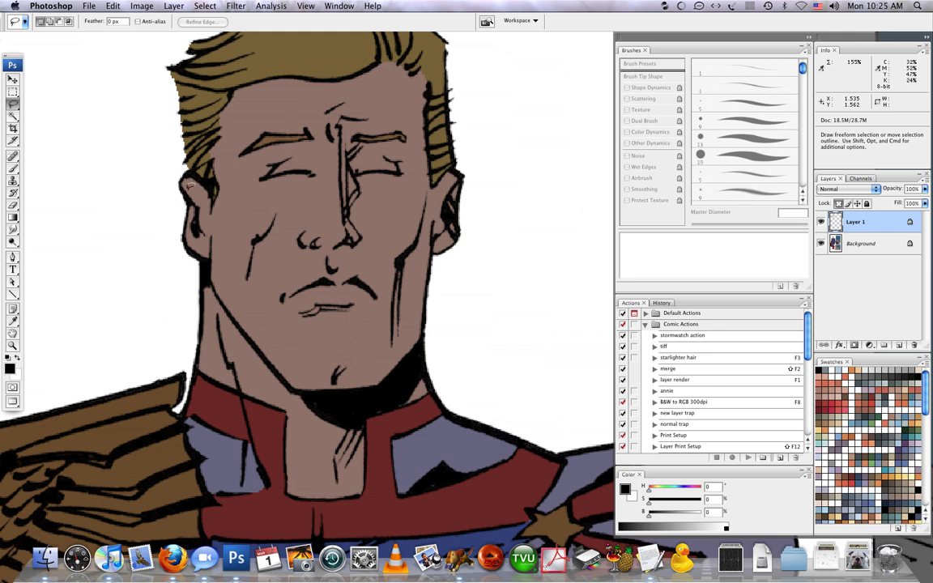
{"action": "key", "text": "b"}
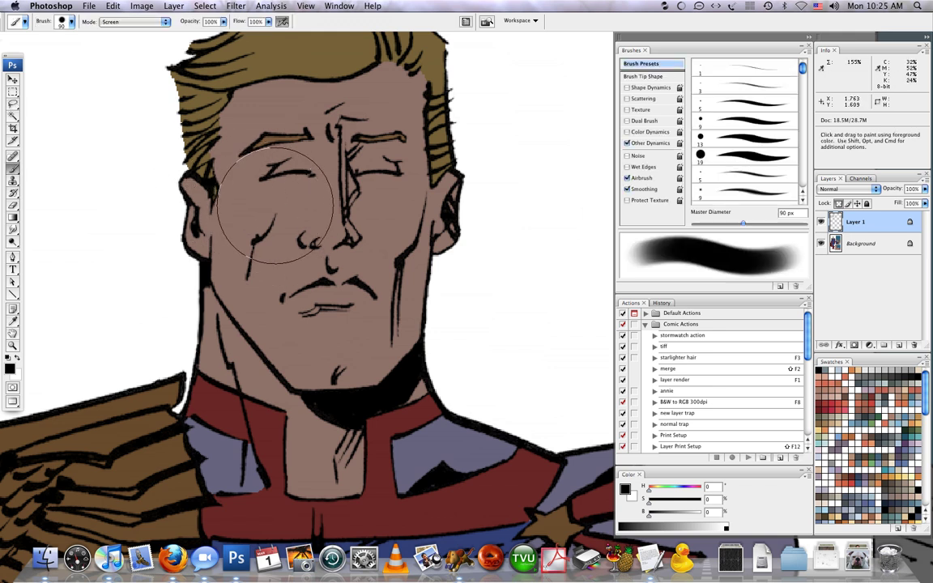
{"action": "right_click", "coordinate": [295, 173]}
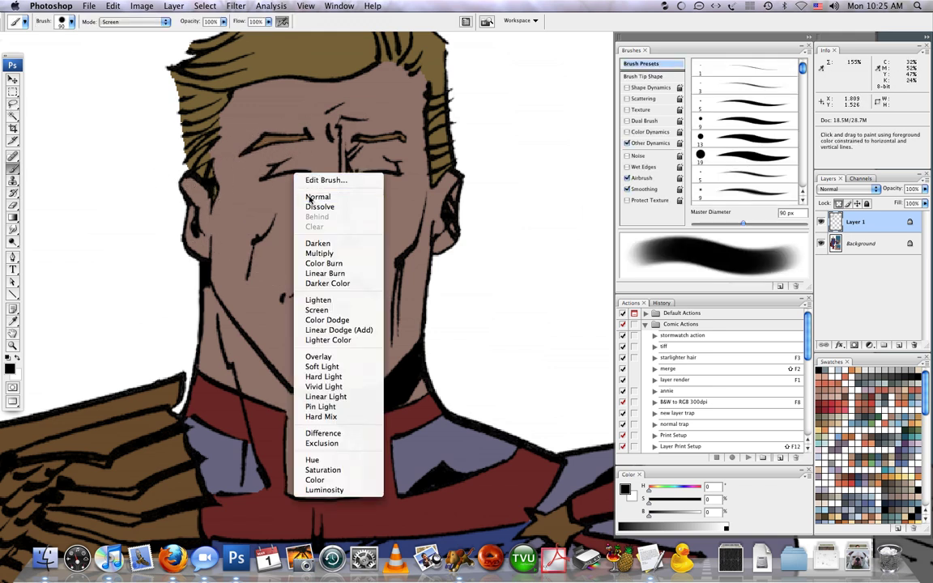
{"action": "left_click", "coordinate": [310, 198]}
{"action": "key", "text": "bracketleft"}
{"action": "key", "text": "bracketleft"}
{"action": "key", "text": "bracketleft"}
{"action": "key", "text": "bracketleft"}
{"action": "key", "text": "bracketleft"}
{"action": "key", "text": "bracketleft"}
{"action": "key", "text": "bracketleft"}
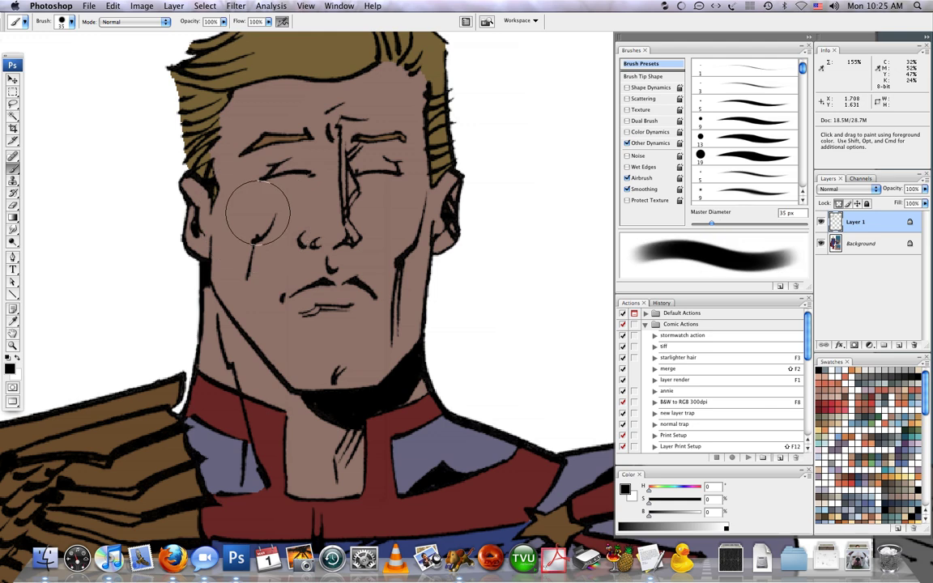
Step: With the Background hidden, try black brush strokes over the cheek and jaw on Layer 1, undo them and show the Background again
{"action": "left_click", "coordinate": [821, 244]}
{"action": "mouse_move", "coordinate": [277, 202]}
{"action": "left_mouse_down"}
{"action": "mouse_move", "coordinate": [259, 213]}
{"action": "mouse_move", "coordinate": [251, 235]}
{"action": "mouse_move", "coordinate": [251, 285]}
{"action": "mouse_move", "coordinate": [302, 343]}
{"action": "mouse_move", "coordinate": [377, 316]}
{"action": "left_mouse_up"}
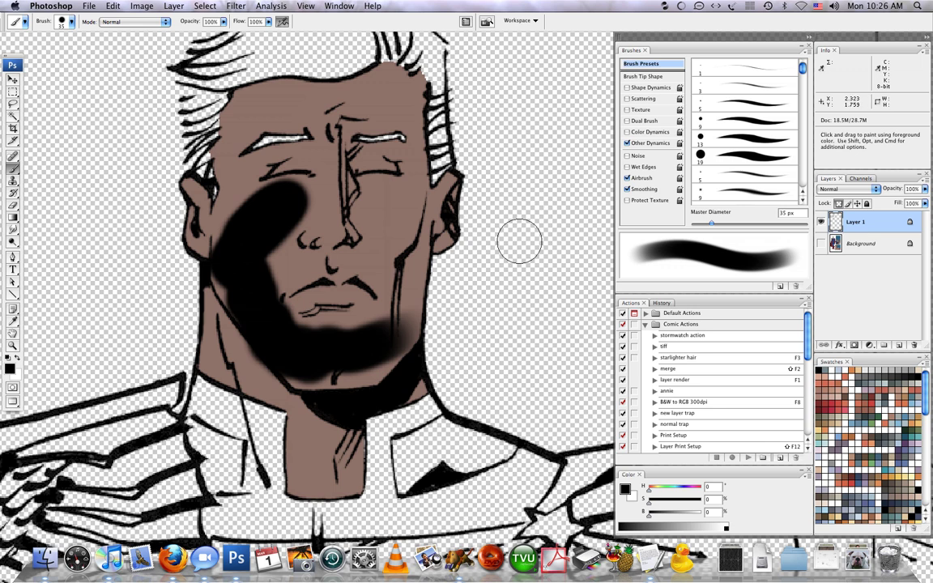
{"action": "left_click_drag", "start_coordinate": [420, 274], "coordinate": [414, 309]}
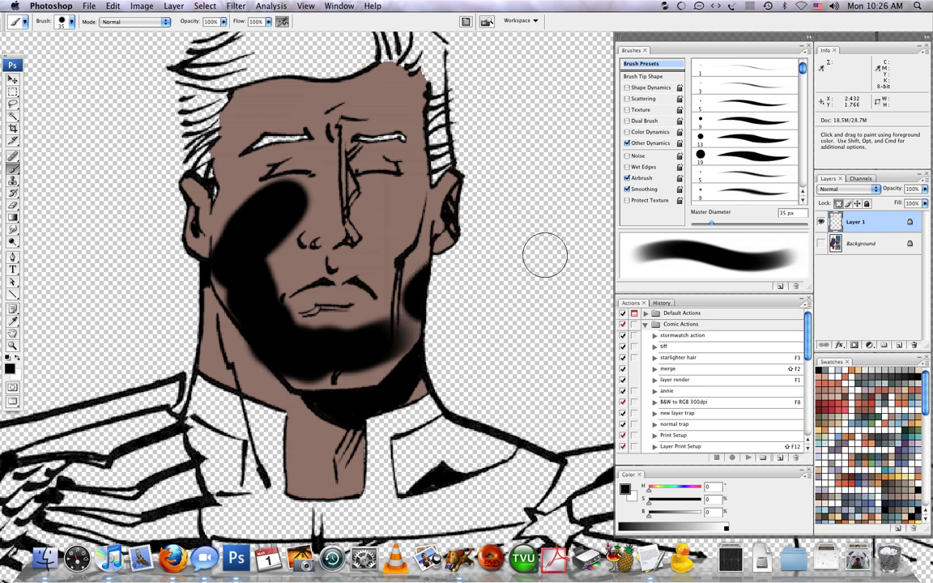
{"action": "key", "text": "super+alt+z"}
{"action": "key", "text": "super+alt+z"}
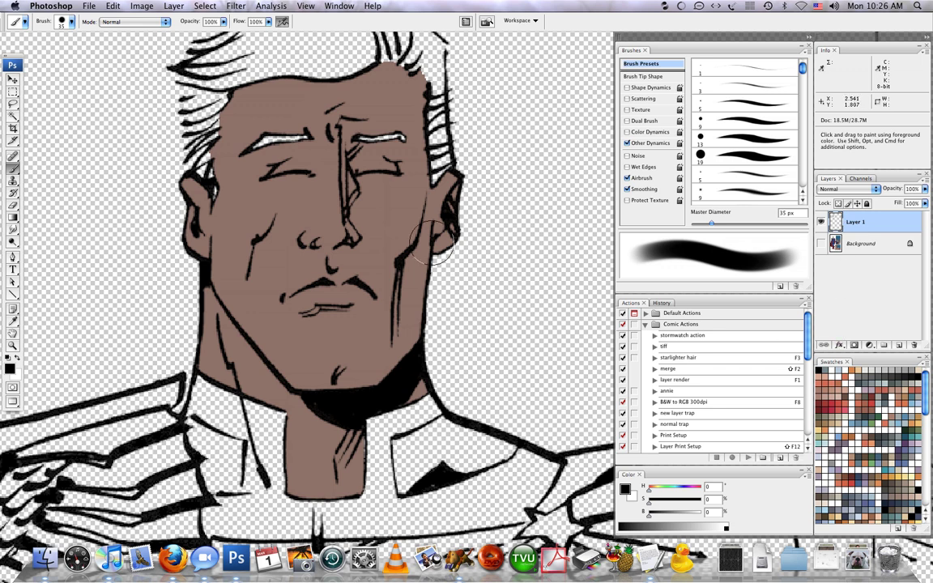
{"action": "left_click", "coordinate": [821, 243]}
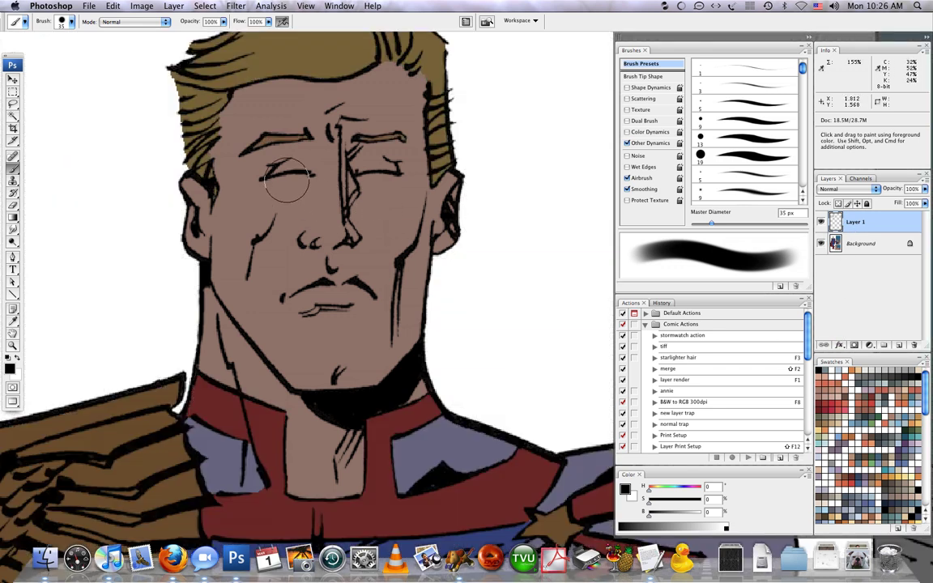
Step: Lasso the lit area of the face from the temple under the eye, along the nose and mouth, and around the chin and cheek
{"action": "key", "text": "l"}
{"action": "key", "text": "z"}
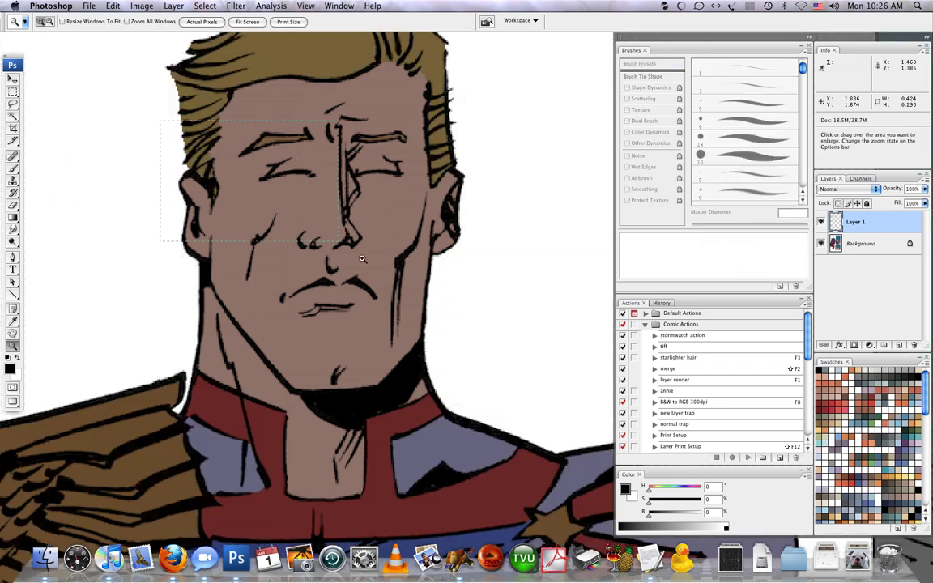
{"action": "left_click", "coordinate": [441, 339]}
{"action": "key", "text": "Tab"}
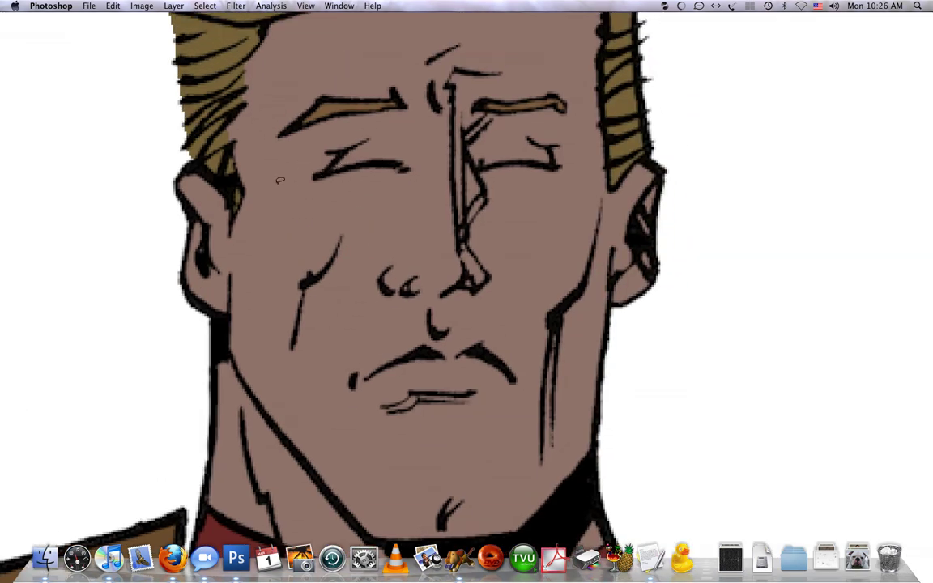
{"action": "left_click_drag", "start_coordinate": [334, 131], "coordinate": [302, 130]}
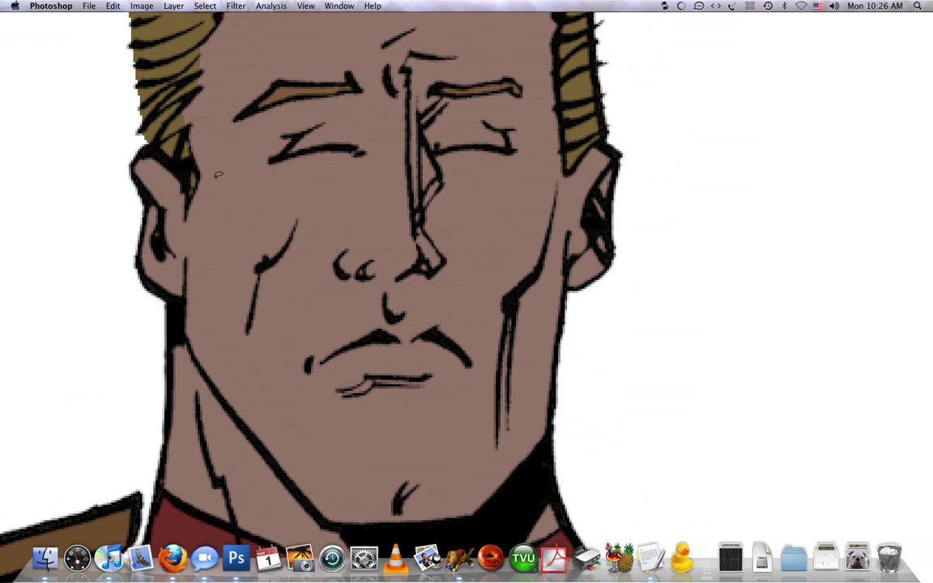
{"action": "left_click_drag", "start_coordinate": [289, 156], "coordinate": [294, 154]}
{"action": "left_click_drag", "start_coordinate": [418, 231], "coordinate": [412, 244]}
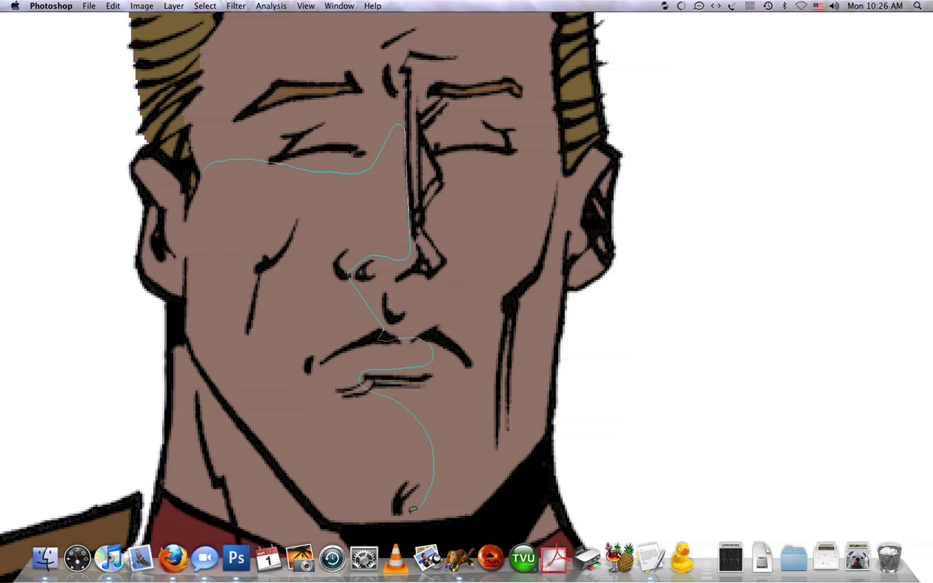
{"action": "left_click_drag", "start_coordinate": [259, 403], "coordinate": [233, 378]}
{"action": "left_click_drag", "start_coordinate": [186, 246], "coordinate": [203, 251]}
{"action": "left_click_drag", "start_coordinate": [163, 177], "coordinate": [201, 170]}
Step: Add the lit part of the ear lobe beside the cheek to the lasso selection
{"action": "left_click_drag", "start_coordinate": [352, 391], "coordinate": [277, 175]}
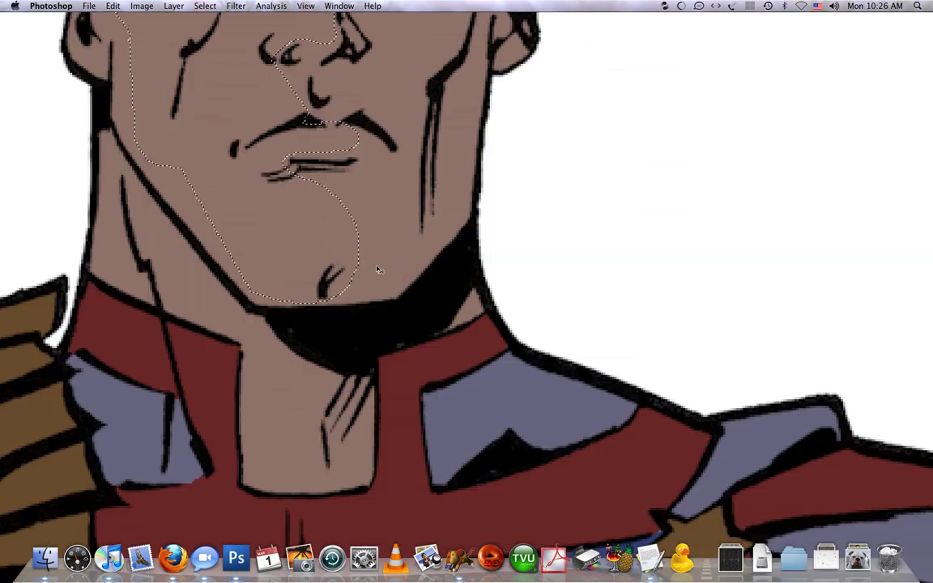
{"action": "left_click_drag", "start_coordinate": [426, 300], "coordinate": [485, 331]}
{"action": "key", "text": "super+minus"}
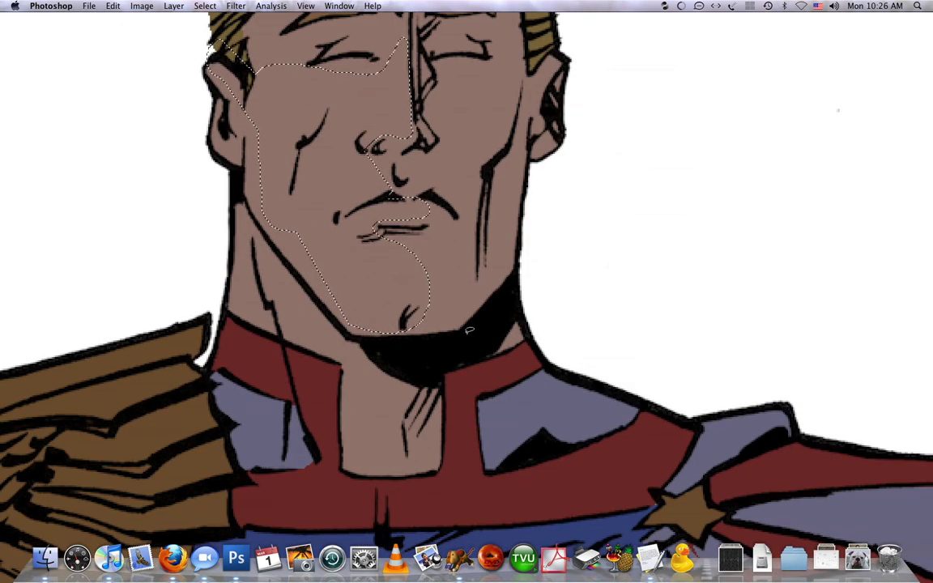
{"action": "key", "text": "super+minus"}
{"action": "mouse_move", "coordinate": [493, 322]}
{"action": "left_mouse_down"}
{"action": "mouse_move", "coordinate": [476, 270]}
{"action": "mouse_move", "coordinate": [497, 292]}
{"action": "left_mouse_up"}
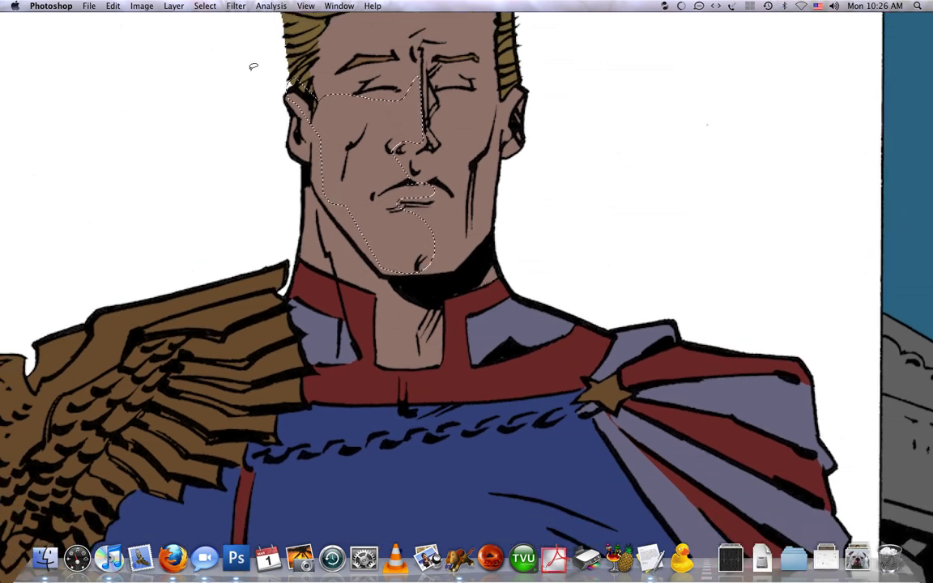
{"action": "left_click_drag", "start_coordinate": [231, 58], "coordinate": [421, 309]}
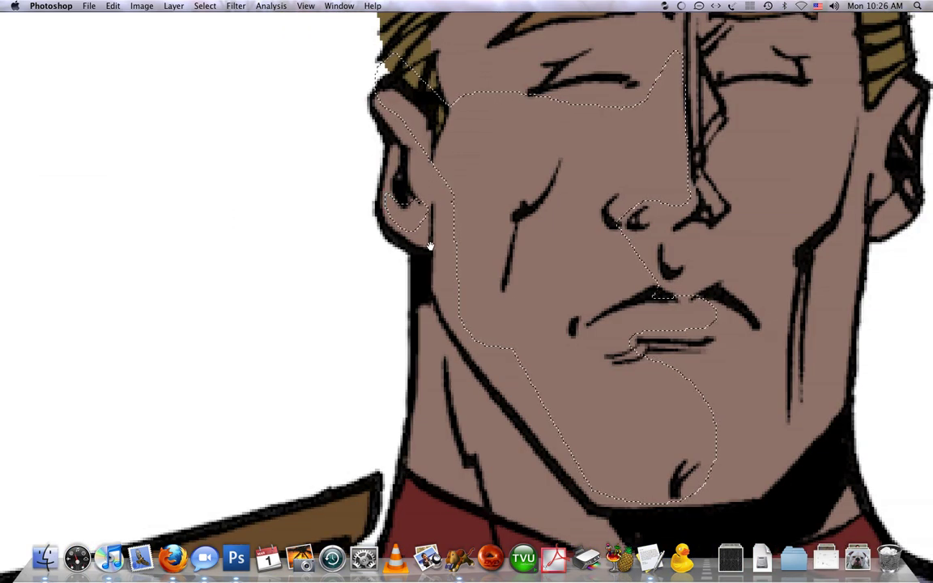
Step: Add the lit areas of the neck below the jaw and of the forehead to the lasso selection
{"action": "scroll", "coordinate": [426, 234], "scroll_direction": "down", "scroll_amount": 5}
{"action": "scroll", "coordinate": [427, 235], "scroll_direction": "right", "scroll_amount": 5}
{"action": "left_click", "coordinate": [343, 225]}
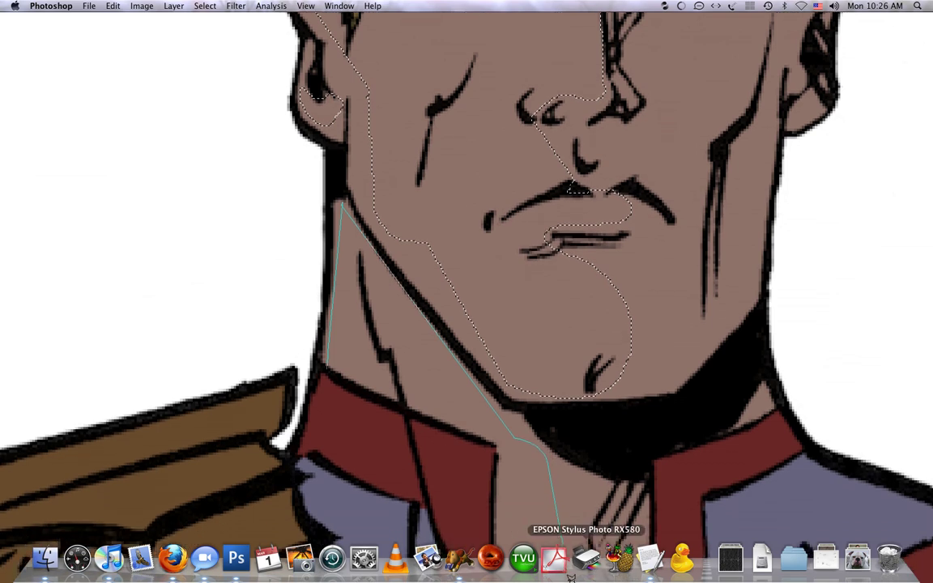
{"action": "left_click_drag", "start_coordinate": [575, 482], "coordinate": [333, 445]}
{"action": "key", "text": "f"}
{"action": "mouse_move", "coordinate": [478, 399]}
{"action": "left_mouse_down"}
{"action": "mouse_move", "coordinate": [351, 270]}
{"action": "mouse_move", "coordinate": [448, 319]}
{"action": "mouse_move", "coordinate": [383, 475]}
{"action": "mouse_move", "coordinate": [319, 421]}
{"action": "left_mouse_up"}
{"action": "mouse_move", "coordinate": [441, 302]}
{"action": "left_mouse_down"}
{"action": "mouse_move", "coordinate": [425, 360]}
{"action": "mouse_move", "coordinate": [459, 569]}
{"action": "left_mouse_up"}
{"action": "mouse_move", "coordinate": [479, 284]}
{"action": "left_mouse_down"}
{"action": "mouse_move", "coordinate": [452, 296]}
{"action": "mouse_move", "coordinate": [407, 341]}
{"action": "left_mouse_up"}
{"action": "key", "text": "super+minus"}
{"action": "left_click_drag", "start_coordinate": [387, 199], "coordinate": [368, 204]}
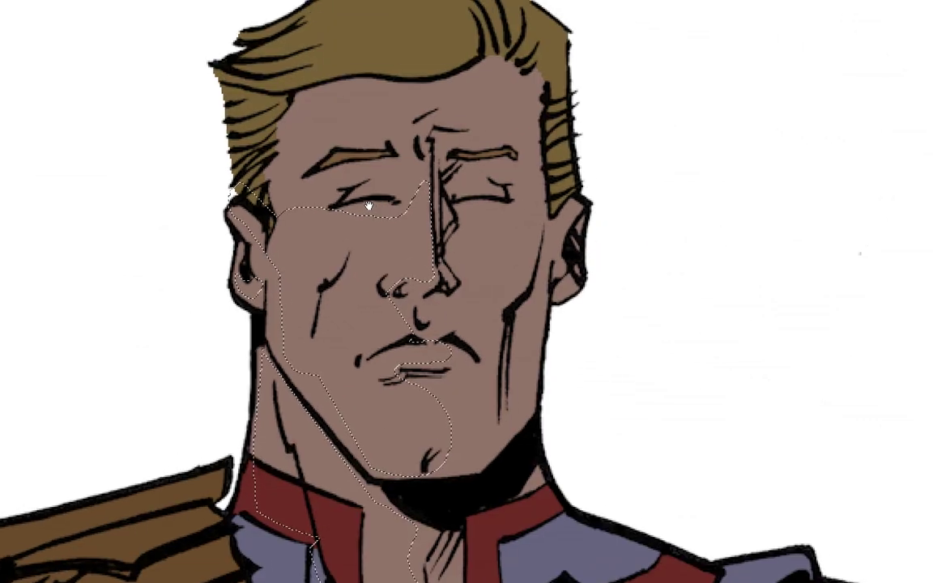
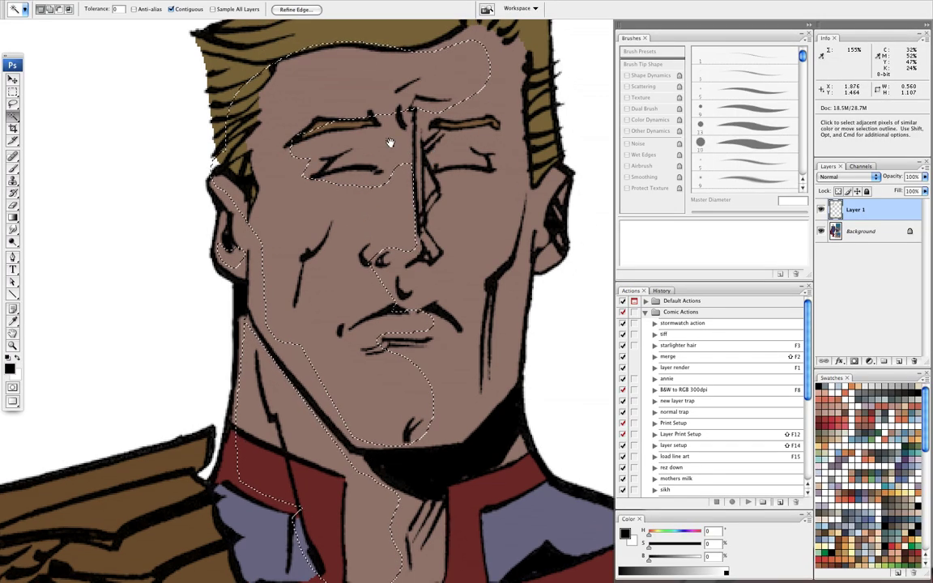
Step: Set up a Screen-mode gradient at 30% opacity with a salmon foreground swatch (H 14, S 76, B 87)
{"action": "key", "text": "g"}
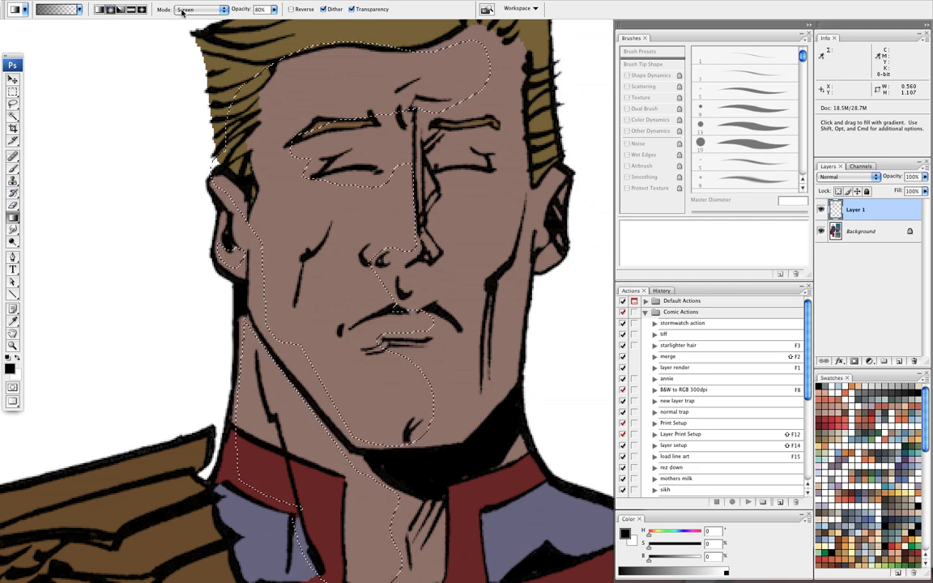
{"action": "key", "text": "4"}
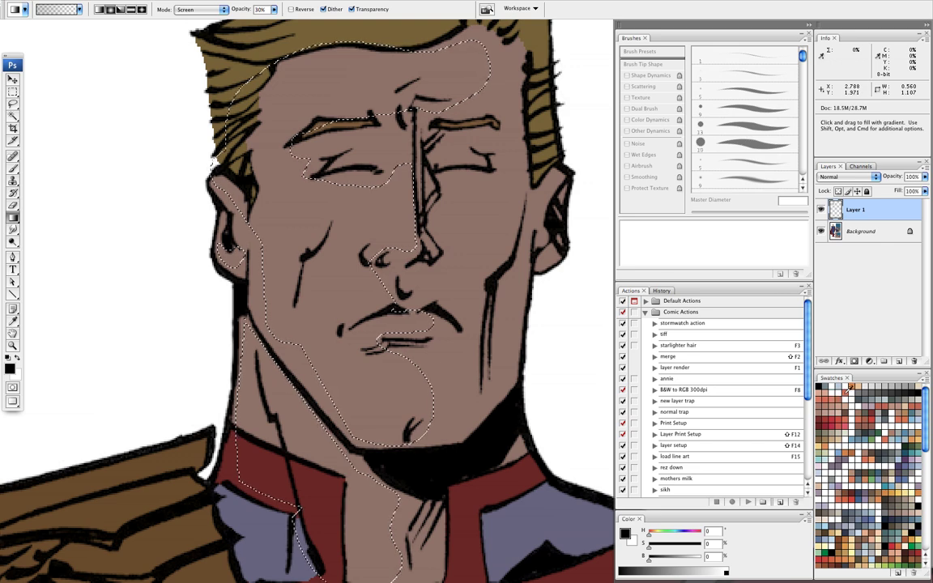
{"action": "left_click", "coordinate": [847, 390]}
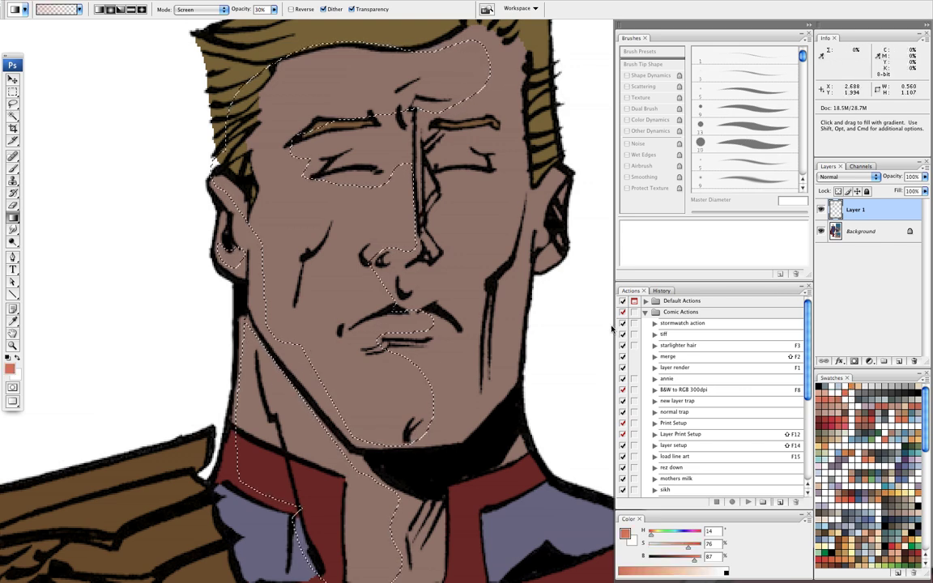
Step: Try salmon gradients across the selected lit areas with the layer's transparency unlocked, and undo them
{"action": "left_click_drag", "start_coordinate": [235, 166], "coordinate": [421, 284]}
{"action": "left_click_drag", "start_coordinate": [183, 140], "coordinate": [482, 408]}
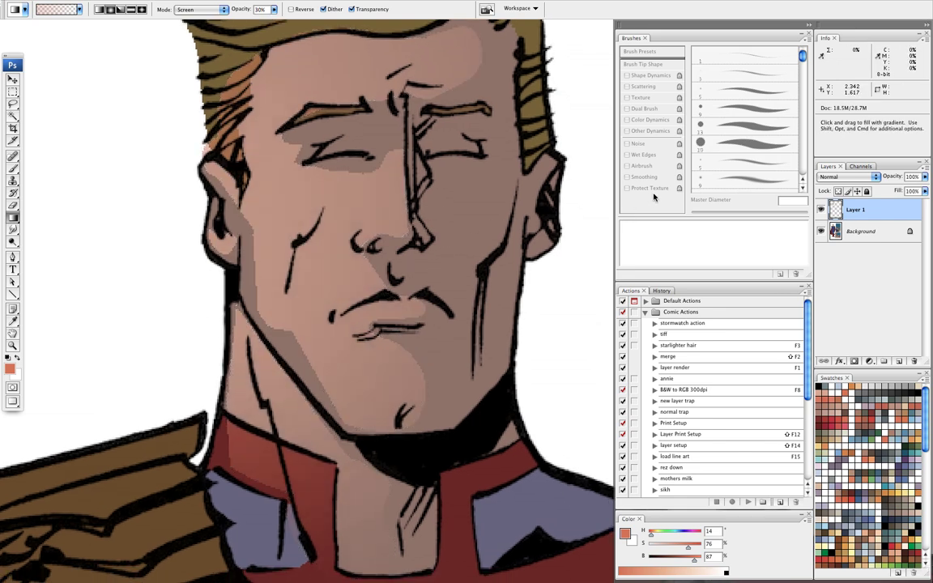
{"action": "key", "text": "alt+super+z"}
{"action": "key", "text": "alt+super+z"}
{"action": "key", "text": "alt+super+z"}
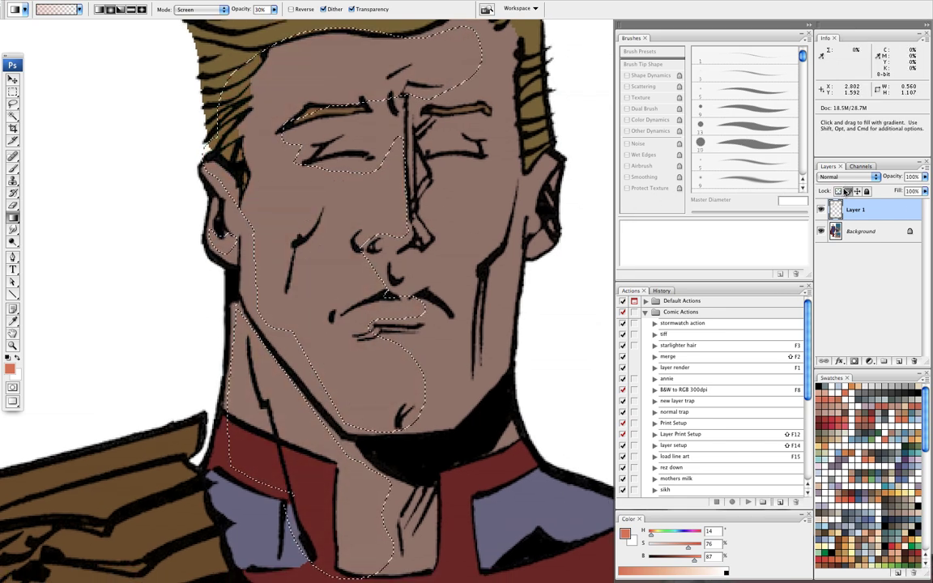
Step: Lock Layer 1's transparent pixels and apply the salmon gradient from the ear across the selected lit skin
{"action": "left_click", "coordinate": [838, 191]}
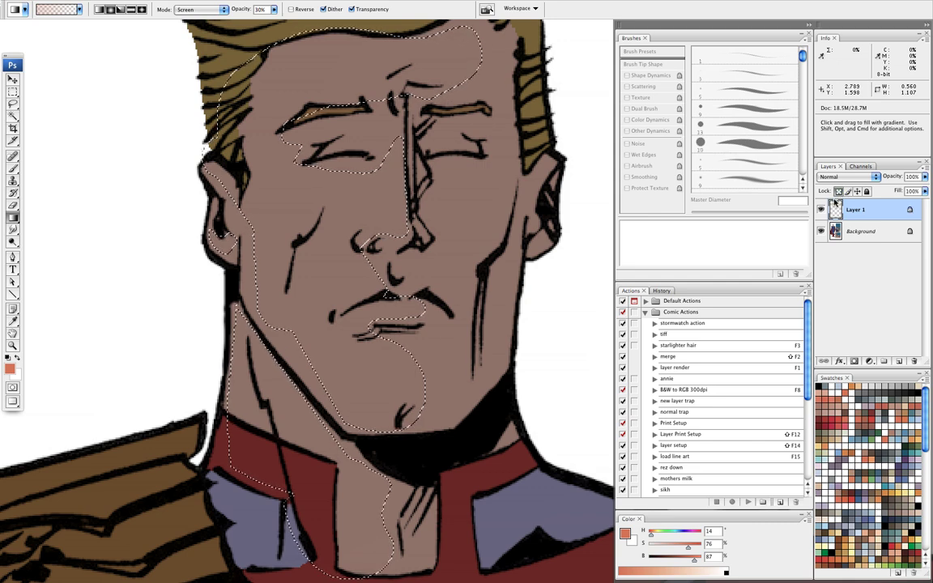
{"action": "left_click_drag", "start_coordinate": [212, 162], "coordinate": [322, 202]}
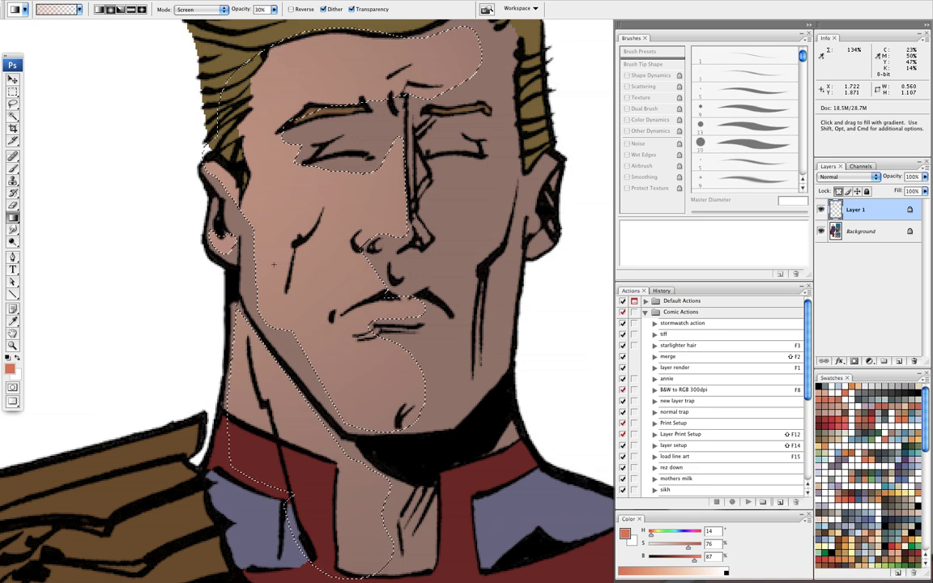
Step: Apply the 30% Screen salmon gradient to the selected lit neck area and remove the selection
{"action": "left_click_drag", "start_coordinate": [214, 360], "coordinate": [254, 388]}
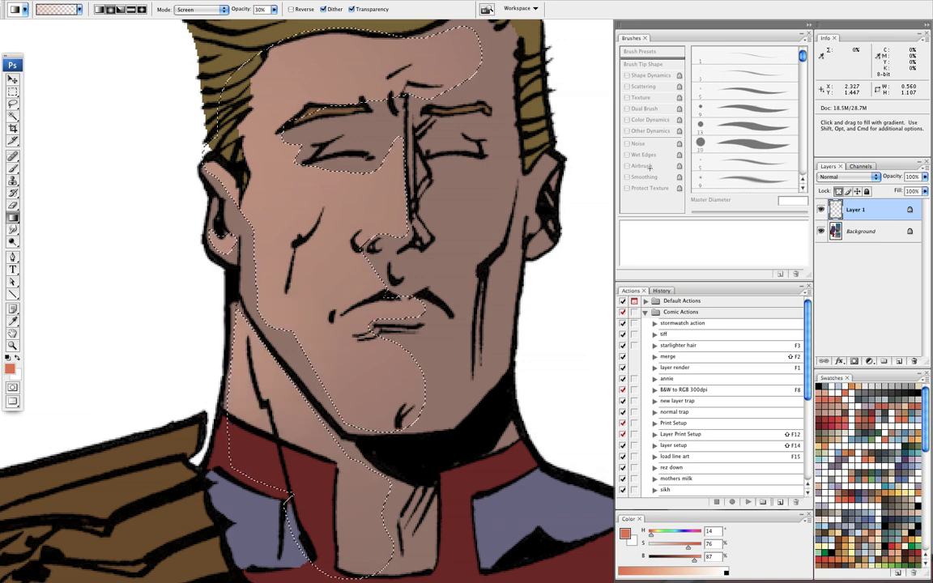
{"action": "left_click", "coordinate": [821, 232]}
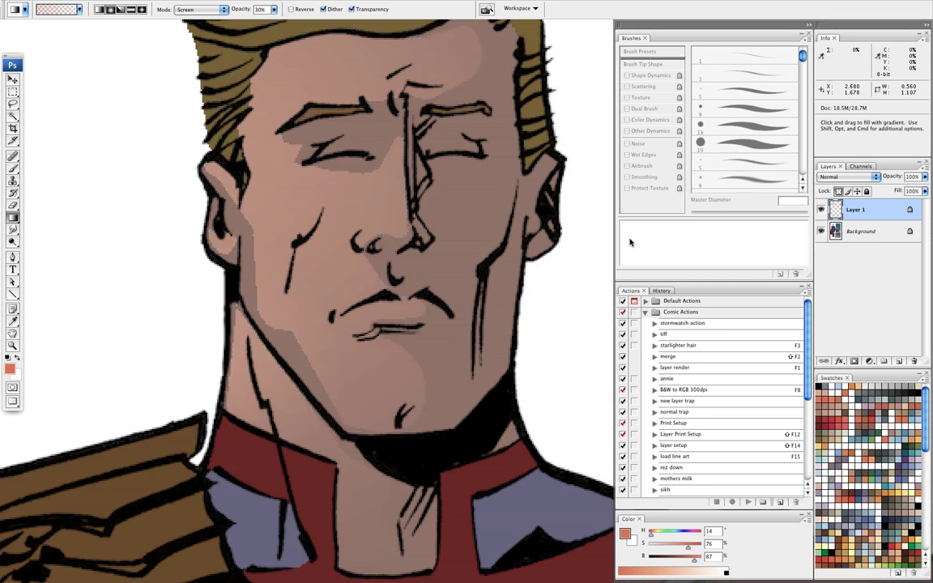
{"action": "key", "text": "super+minus"}
{"action": "key", "text": "super+minus"}
{"action": "key", "text": "super+minus"}
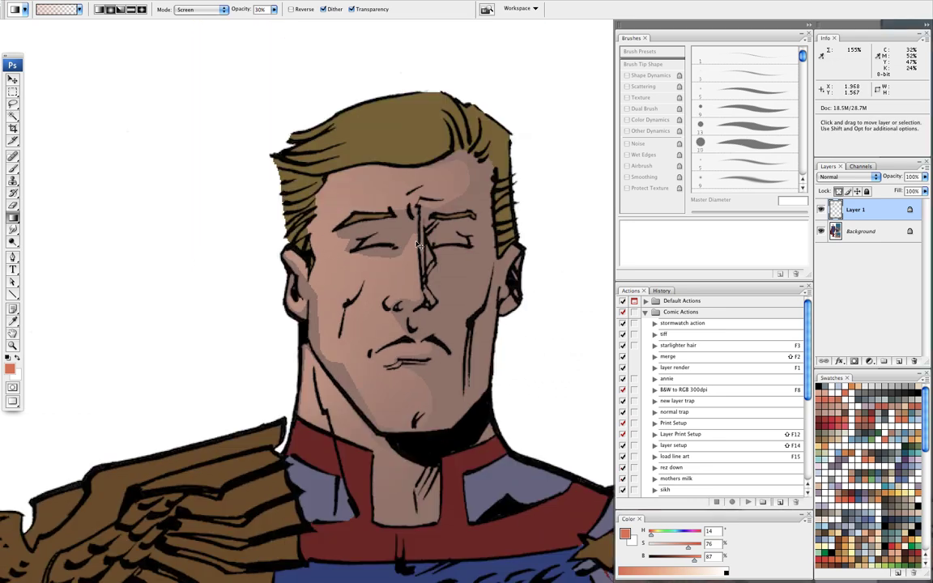
Step: Lasso a small patch on the shadowed cheek beneath the eye and lighten it with the Screen gradient
{"action": "left_click_drag", "start_coordinate": [445, 220], "coordinate": [373, 181]}
{"action": "key", "text": "z"}
{"action": "mouse_move", "coordinate": [311, 241]}
{"action": "left_mouse_down"}
{"action": "mouse_move", "coordinate": [444, 335]}
{"action": "mouse_move", "coordinate": [445, 384]}
{"action": "left_mouse_up"}
{"action": "key", "text": "l"}
{"action": "key", "text": "super+minus"}
{"action": "key", "text": "super+minus"}
{"action": "left_click_drag", "start_coordinate": [379, 157], "coordinate": [344, 212]}
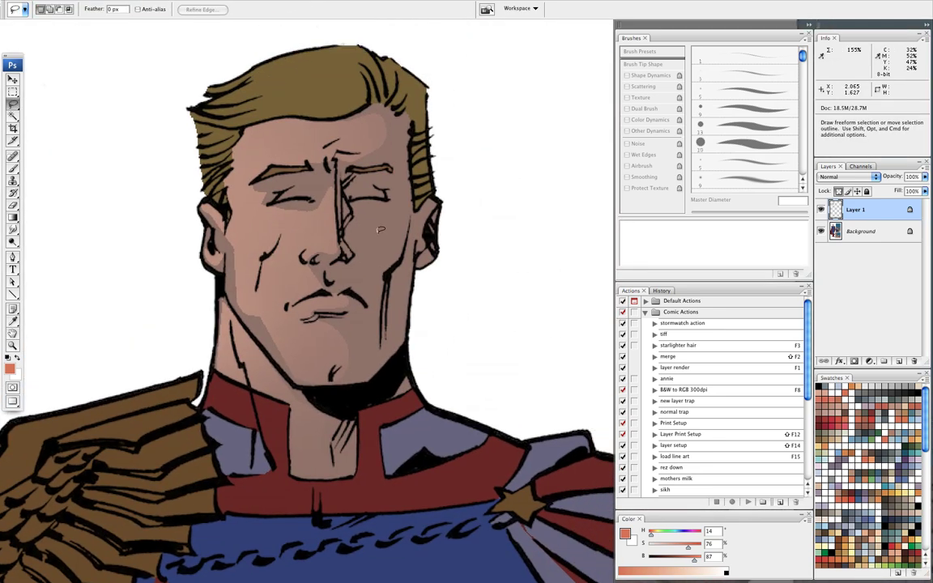
{"action": "left_click_drag", "start_coordinate": [366, 254], "coordinate": [369, 254]}
{"action": "key", "text": "super+d"}
{"action": "key", "text": "g"}
{"action": "left_click_drag", "start_coordinate": [358, 209], "coordinate": [377, 237]}
Step: Lasso the lit cheek from under the eye to the side of the nose and brighten it with two Screen gradients
{"action": "key", "text": "l"}
{"action": "key", "text": "ctrl+space"}
{"action": "left_click_drag", "start_coordinate": [167, 135], "coordinate": [383, 281]}
{"action": "key", "text": "super+minus"}
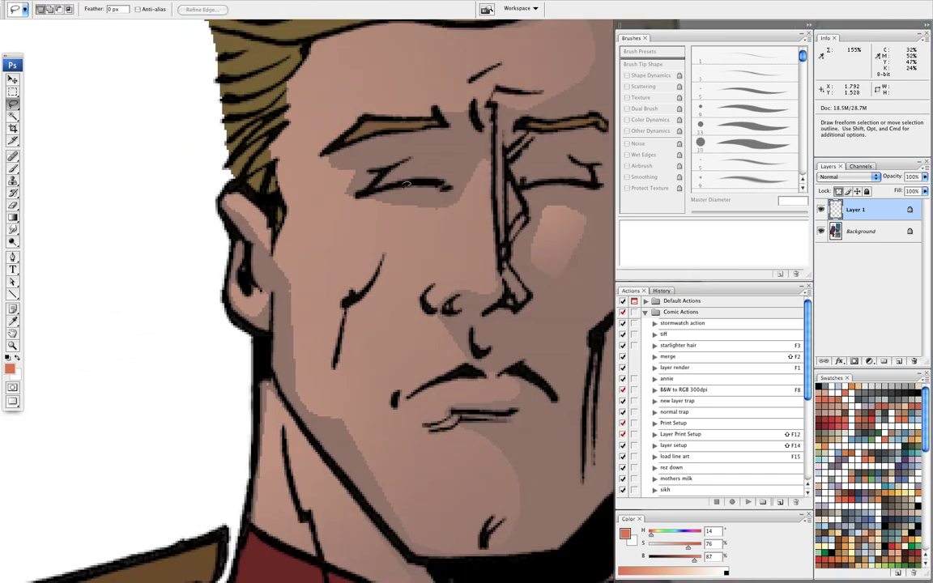
{"action": "key", "text": "space"}
{"action": "left_click_drag", "start_coordinate": [393, 168], "coordinate": [373, 207]}
{"action": "key", "text": "super+minus"}
{"action": "key", "text": "space"}
{"action": "left_click_drag", "start_coordinate": [418, 248], "coordinate": [364, 246]}
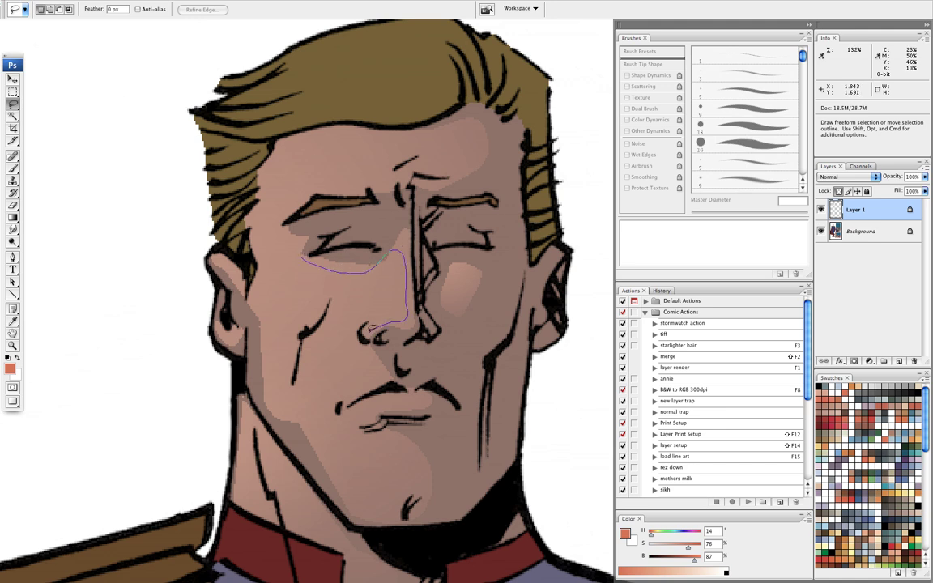
{"action": "mouse_move", "coordinate": [312, 412]}
{"action": "left_mouse_down"}
{"action": "mouse_move", "coordinate": [281, 381]}
{"action": "mouse_move", "coordinate": [261, 297]}
{"action": "mouse_move", "coordinate": [302, 257]}
{"action": "left_mouse_up"}
{"action": "key", "text": "g"}
{"action": "key", "text": "super+h"}
{"action": "left_click_drag", "start_coordinate": [350, 277], "coordinate": [354, 337]}
{"action": "left_click_drag", "start_coordinate": [343, 296], "coordinate": [349, 344]}
Step: Lasso a small highlight on the tip of the nose and brighten it with the 30% Screen gradient
{"action": "key", "text": "l"}
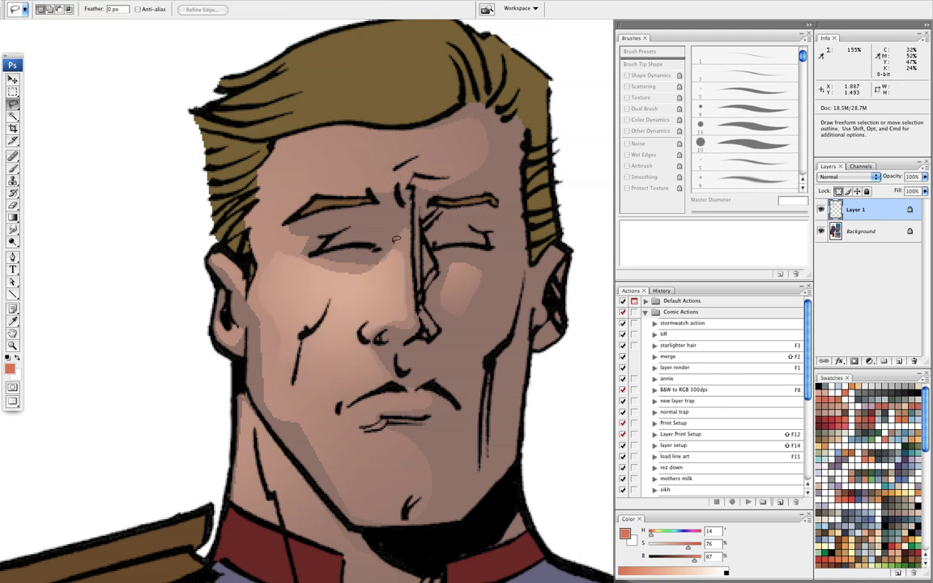
{"action": "left_click_drag", "start_coordinate": [407, 312], "coordinate": [383, 302]}
{"action": "key", "text": "g"}
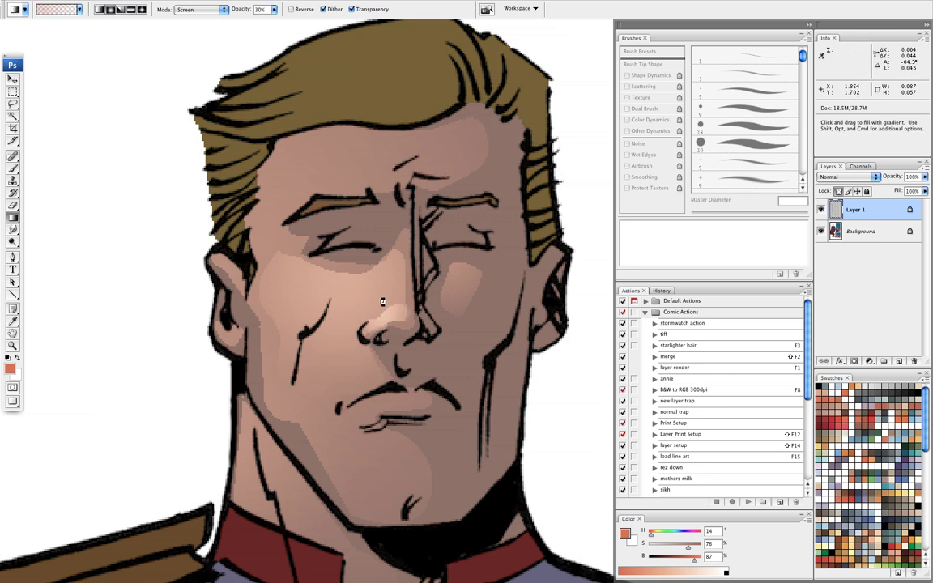
Step: Lasso the lit side of the face from under the eye down past the nose to the mouth, brighten it with the gradient and deselect
{"action": "key", "text": "l"}
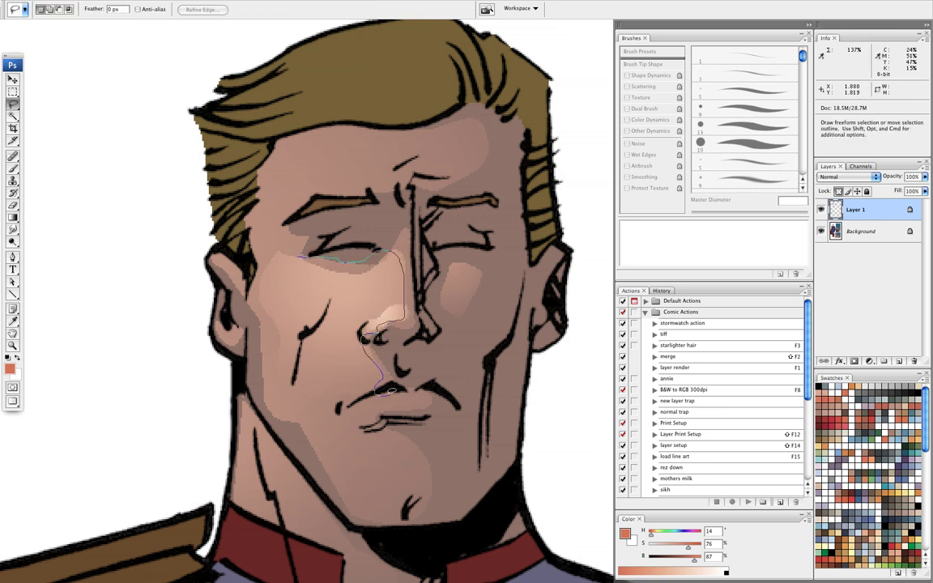
{"action": "mouse_move", "coordinate": [275, 374]}
{"action": "left_mouse_down"}
{"action": "mouse_move", "coordinate": [243, 243]}
{"action": "mouse_move", "coordinate": [276, 247]}
{"action": "mouse_move", "coordinate": [356, 386]}
{"action": "left_mouse_up"}
{"action": "key", "text": "g"}
{"action": "key", "text": "ctrl+d"}
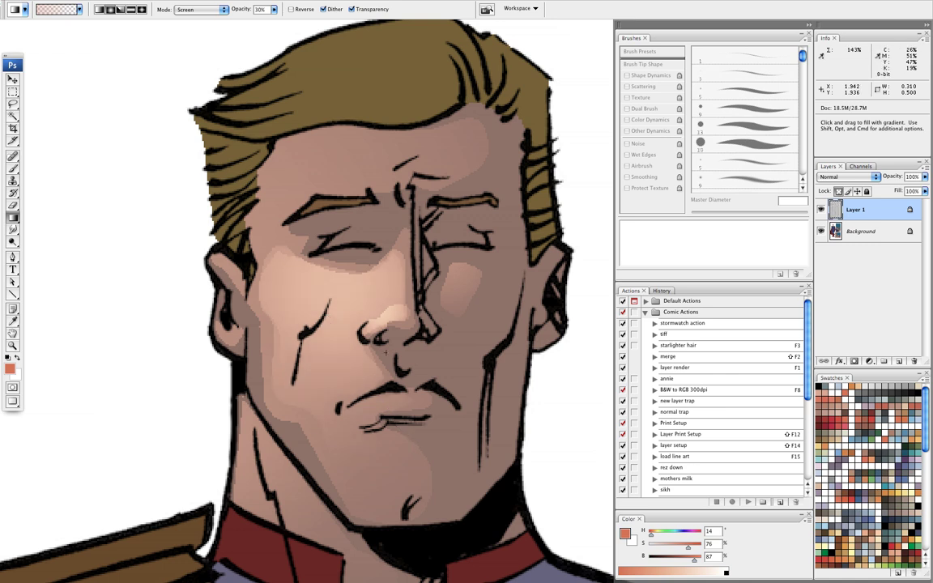
Step: Lasso a narrow strip along the bridge of the nose and highlight it with the Screen gradient at 70% opacity
{"action": "key", "text": "l"}
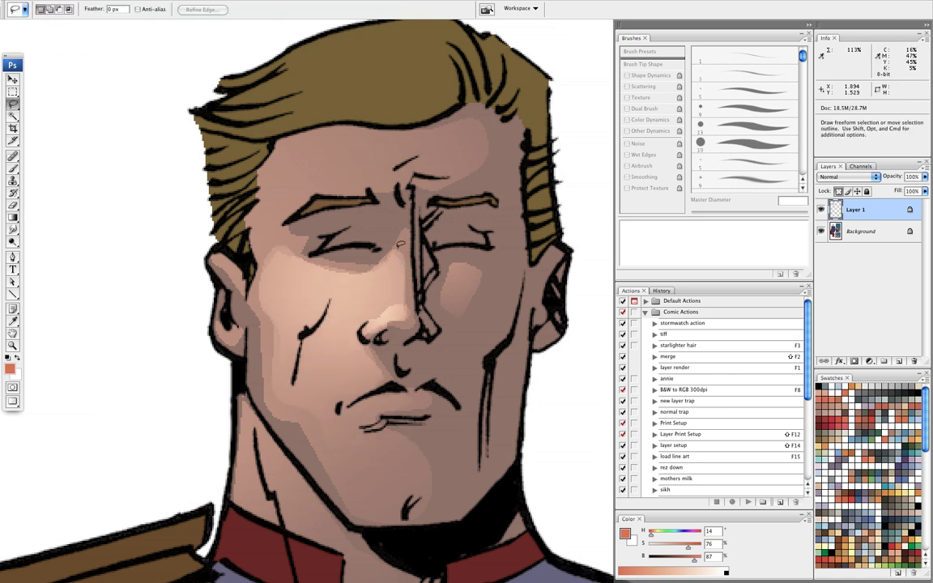
{"action": "left_click_drag", "start_coordinate": [402, 304], "coordinate": [398, 245]}
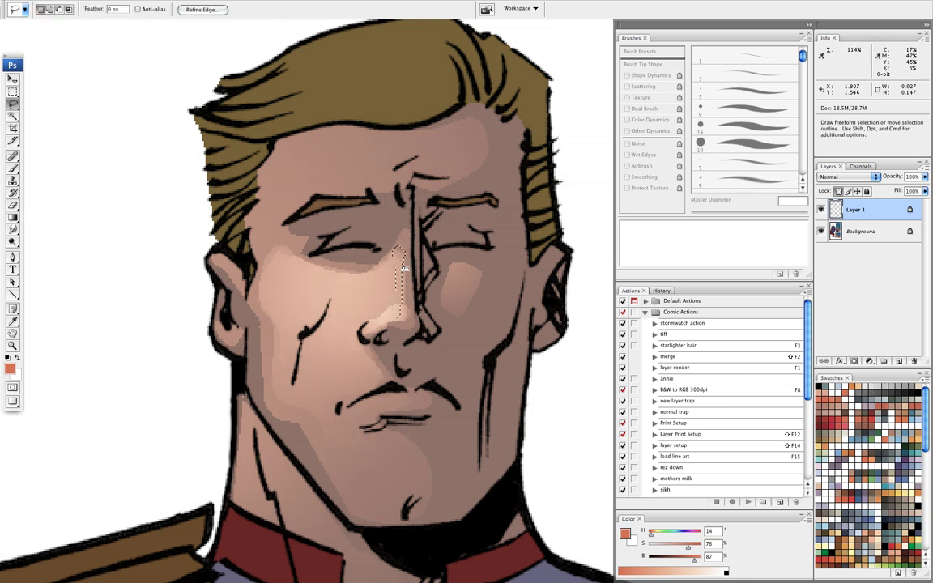
{"action": "left_click_drag", "start_coordinate": [370, 330], "coordinate": [422, 283]}
{"action": "key", "text": "super+h"}
{"action": "key", "text": "g"}
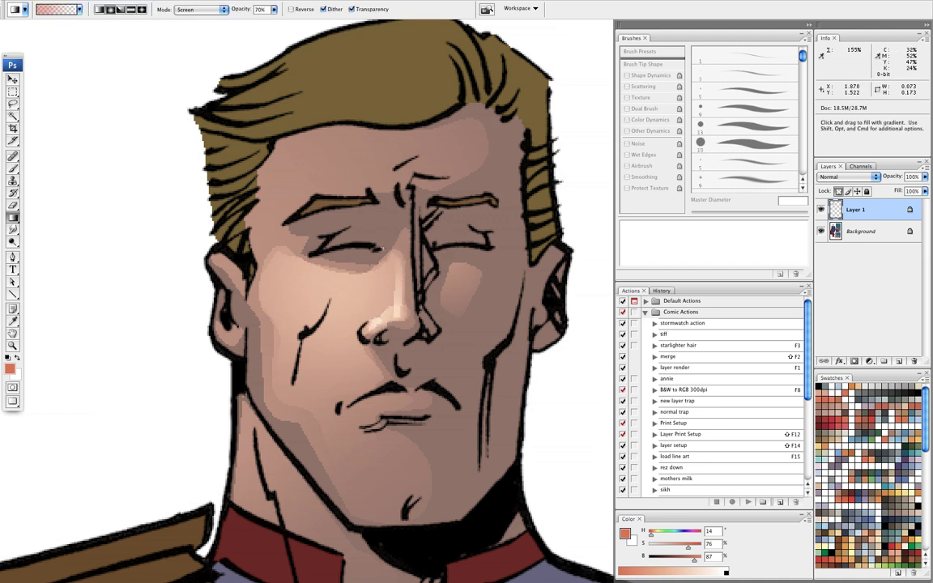
Step: Try a 70% Screen gradient on a lasso selection of the lit cheek below the eye, and undo it
{"action": "key", "text": "l"}
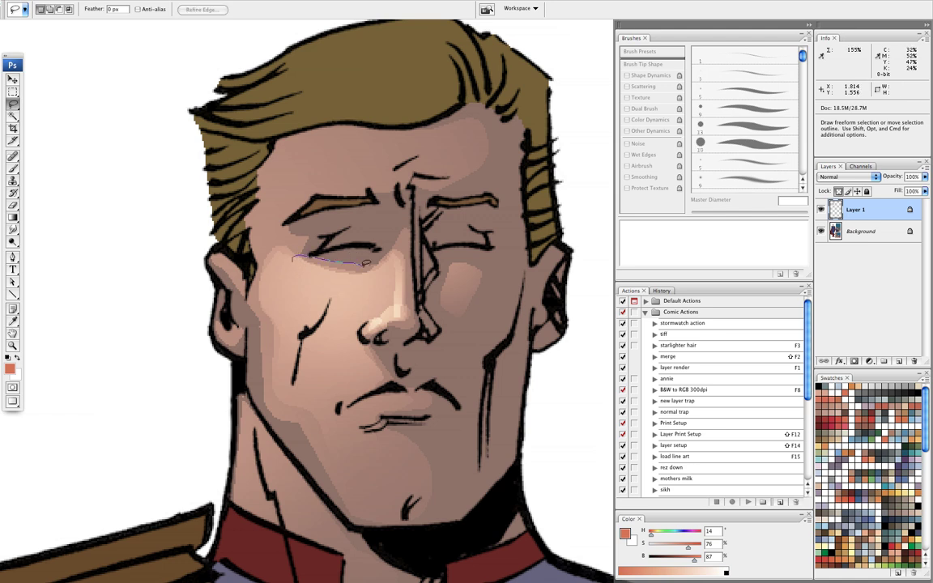
{"action": "mouse_move", "coordinate": [289, 311]}
{"action": "left_mouse_down"}
{"action": "mouse_move", "coordinate": [293, 258]}
{"action": "mouse_move", "coordinate": [319, 301]}
{"action": "left_mouse_up"}
{"action": "key", "text": "super+h"}
{"action": "key", "text": "g"}
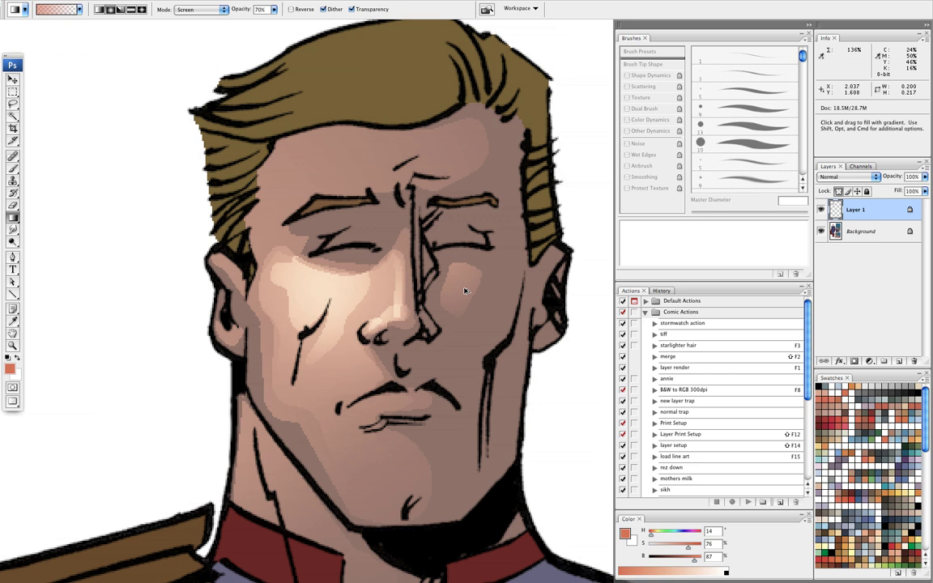
{"action": "key", "text": "ctrl+z"}
Step: Lasso the skin between the nostril and the mouth, brighten it with the 70% Screen gradient and deselect
{"action": "key", "text": "l"}
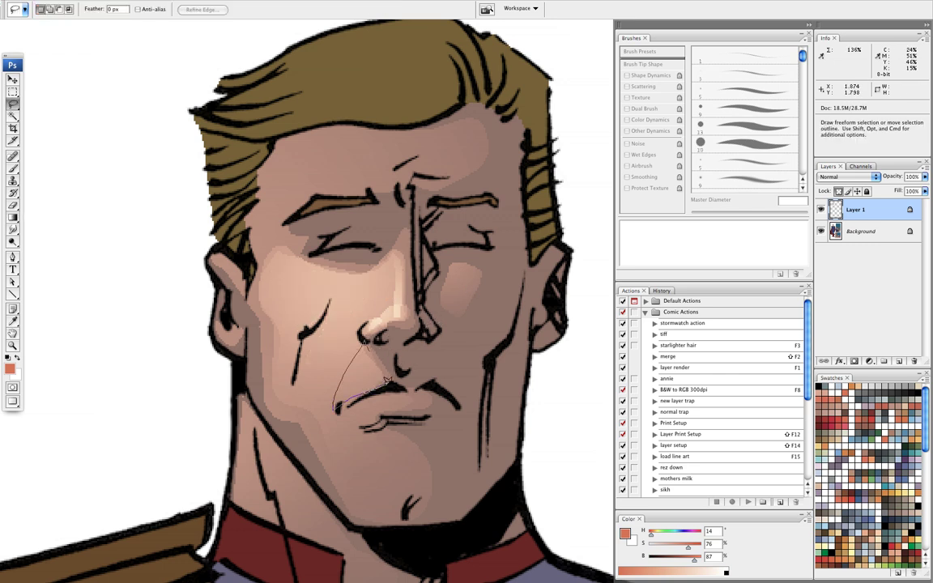
{"action": "key", "text": "super+h"}
{"action": "key", "text": "g"}
{"action": "mouse_move", "coordinate": [369, 344]}
{"action": "left_mouse_down"}
{"action": "mouse_move", "coordinate": [370, 396]}
{"action": "mouse_move", "coordinate": [417, 397]}
{"action": "mouse_move", "coordinate": [373, 396]}
{"action": "mouse_move", "coordinate": [390, 435]}
{"action": "left_mouse_up"}
{"action": "key", "text": "l"}
{"action": "key", "text": "super+d"}
{"action": "key", "text": "super+h"}
{"action": "key", "text": "g"}
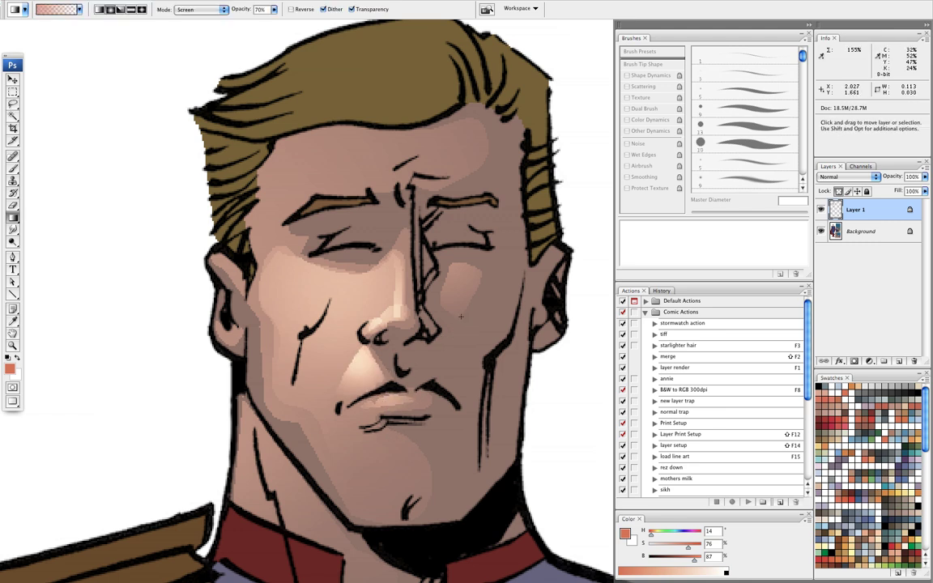
{"action": "key", "text": "l"}
{"action": "key", "text": "ctrl+d"}
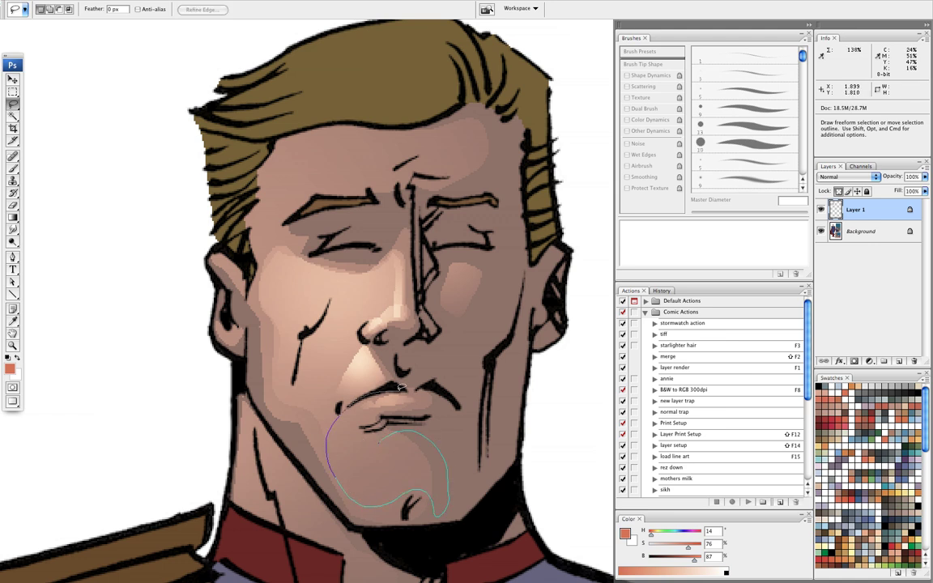
Step: Lasso the chin and the lip area, brighten them with the 70% Screen gradient and deselect
{"action": "left_click_drag", "start_coordinate": [366, 436], "coordinate": [381, 397]}
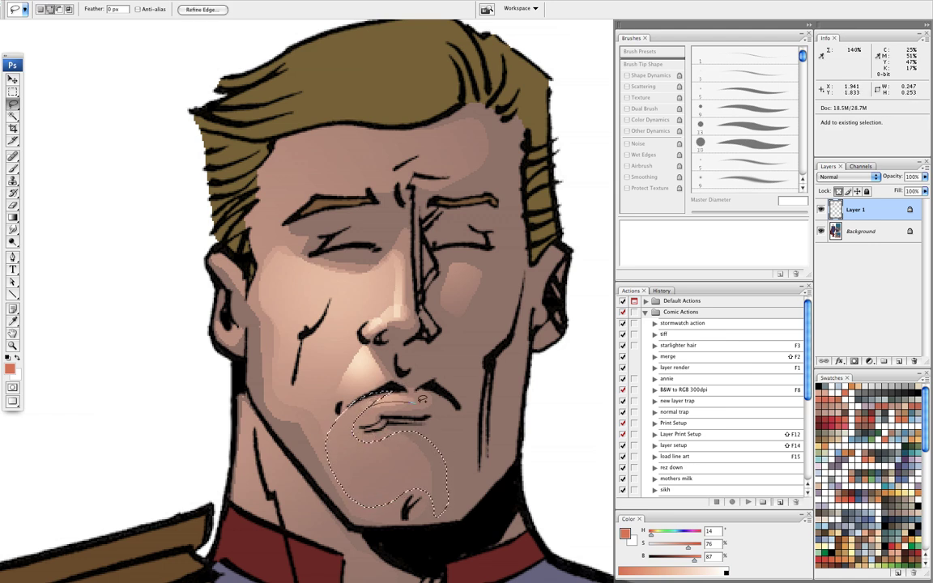
{"action": "key", "text": "ctrl+h"}
{"action": "key", "text": "g"}
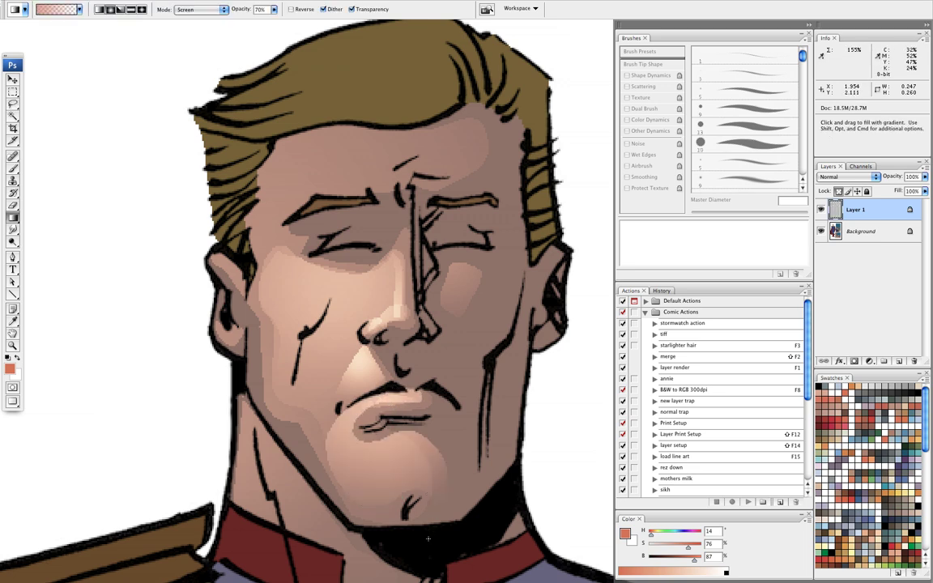
{"action": "left_click_drag", "start_coordinate": [384, 438], "coordinate": [412, 487]}
{"action": "key", "text": "ctrl+d"}
Step: Lasso a smaller area inside the light patch on the shadowed cheek and brighten it with the 70% Screen gradient
{"action": "key", "text": "ctrl+minus"}
{"action": "key", "text": "ctrl+minus"}
{"action": "key", "text": "ctrl+minus"}
{"action": "key", "text": "z"}
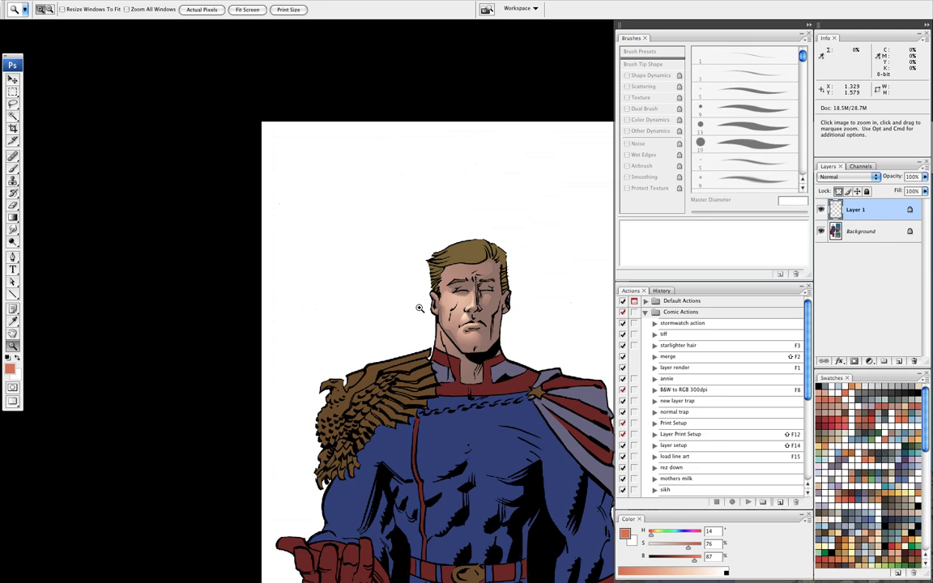
{"action": "left_click_drag", "start_coordinate": [406, 293], "coordinate": [482, 398]}
{"action": "left_click_drag", "start_coordinate": [371, 212], "coordinate": [106, 323]}
{"action": "key", "text": "l"}
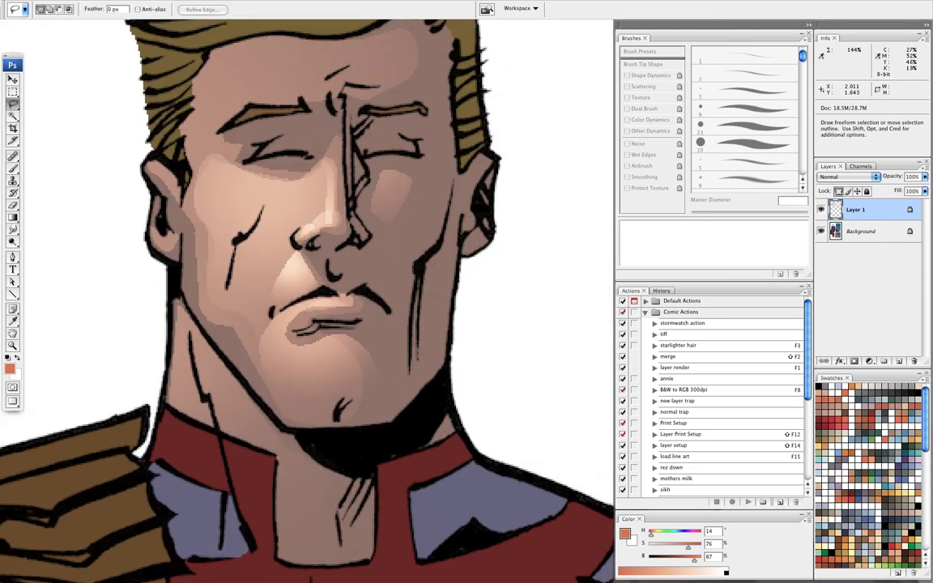
{"action": "left_click_drag", "start_coordinate": [399, 223], "coordinate": [374, 215]}
{"action": "key", "text": "ctrl+h"}
{"action": "key", "text": "g"}
{"action": "left_click_drag", "start_coordinate": [391, 175], "coordinate": [403, 222]}
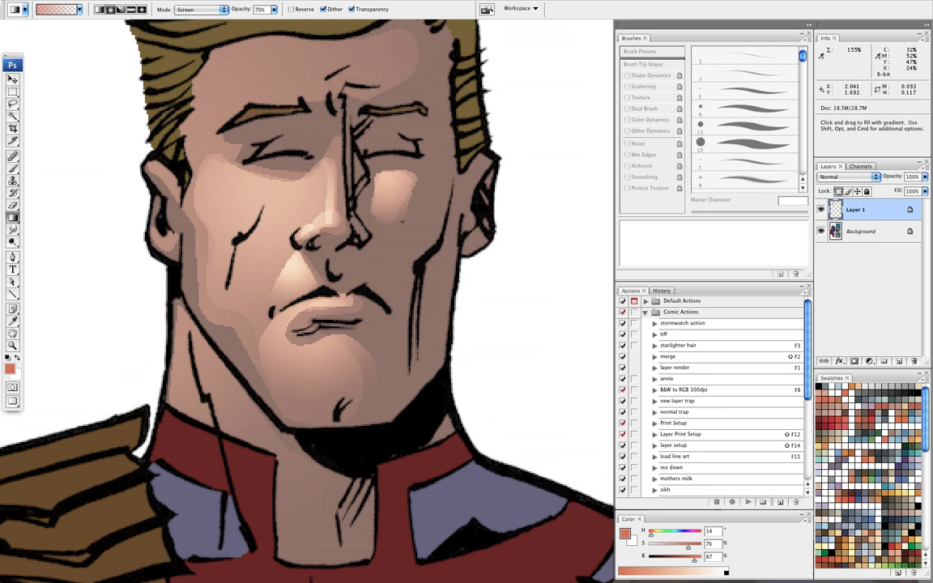
Step: Lasso the lit neck from below the jaw to the throat inside the collar and brighten it with 70% Screen gradients
{"action": "key", "text": "l"}
{"action": "scroll", "coordinate": [387, 194], "scroll_direction": "down", "scroll_amount": 3}
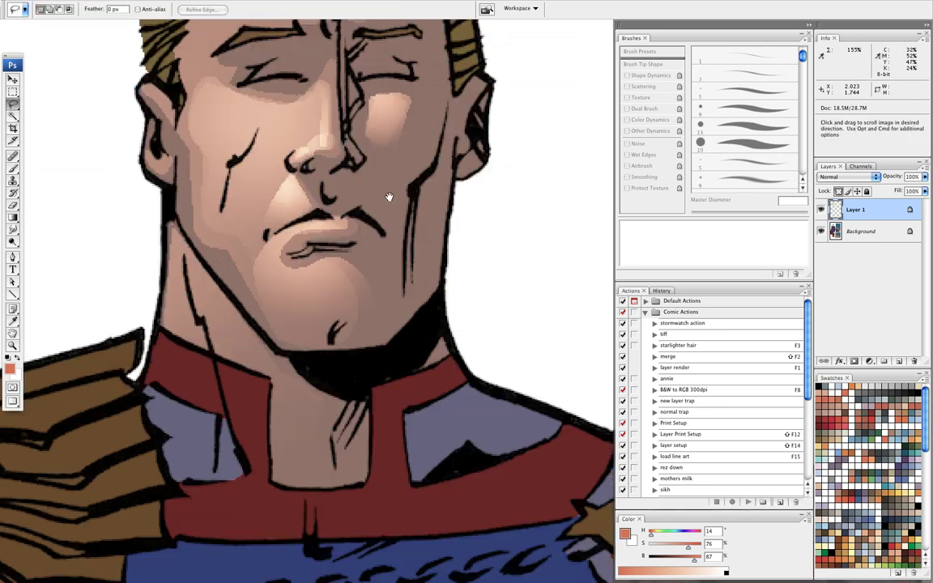
{"action": "scroll", "coordinate": [369, 234], "scroll_direction": "down", "scroll_amount": 2}
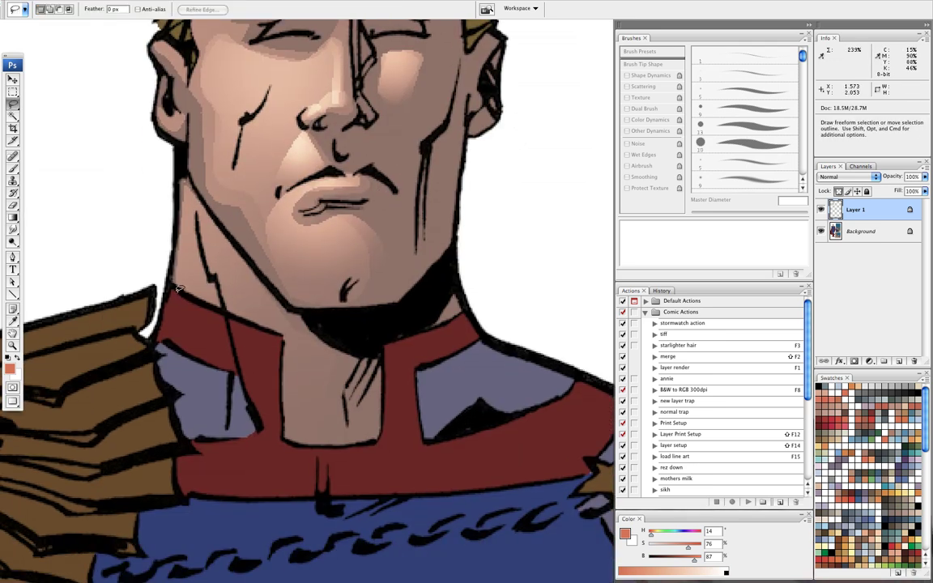
{"action": "mouse_move", "coordinate": [183, 222]}
{"action": "left_mouse_down"}
{"action": "mouse_move", "coordinate": [178, 180]}
{"action": "mouse_move", "coordinate": [274, 294]}
{"action": "left_mouse_up"}
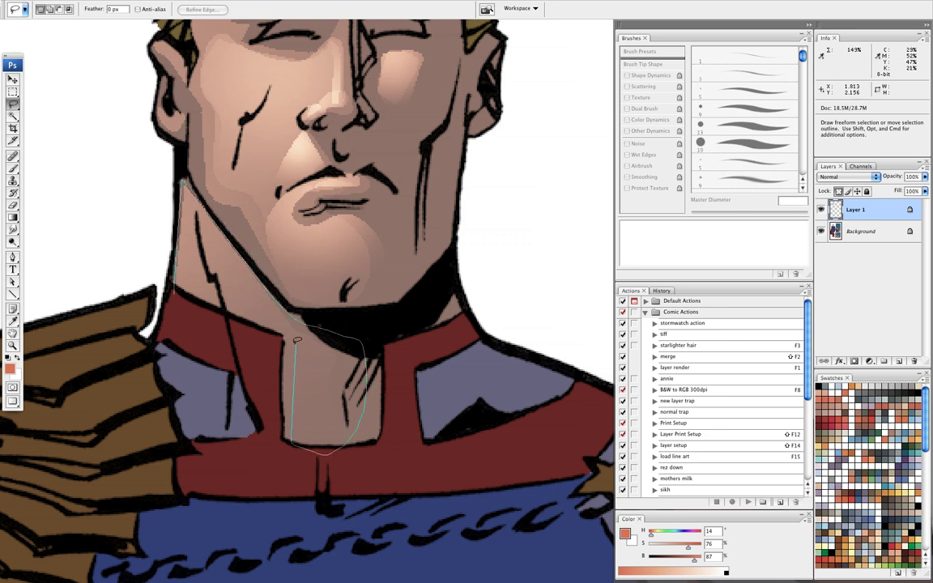
{"action": "mouse_move", "coordinate": [187, 270]}
{"action": "left_mouse_down"}
{"action": "mouse_move", "coordinate": [179, 184]}
{"action": "mouse_move", "coordinate": [243, 243]}
{"action": "mouse_move", "coordinate": [299, 320]}
{"action": "left_mouse_up"}
{"action": "scroll", "coordinate": [312, 287], "scroll_direction": "up", "scroll_amount": 3}
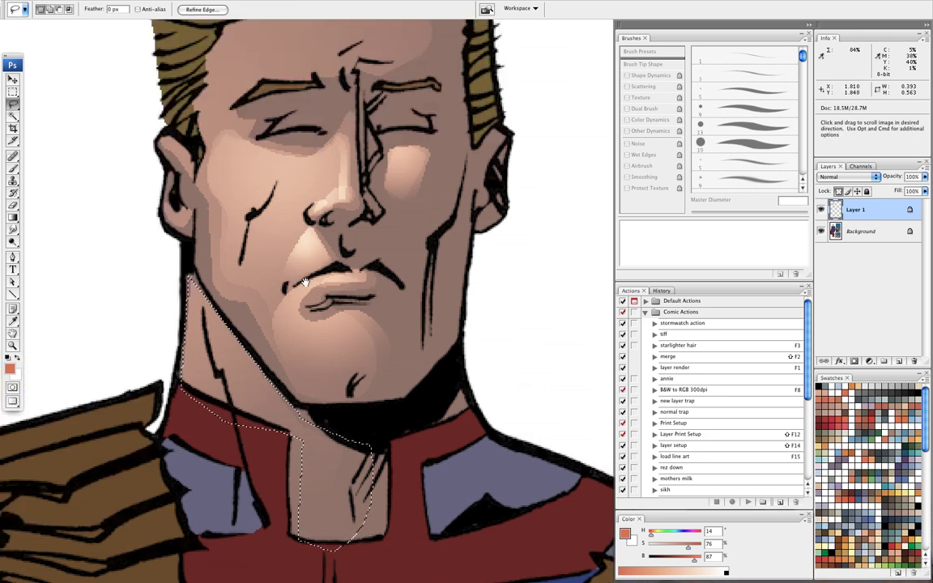
{"action": "key", "text": "super+h"}
{"action": "key", "text": "g"}
{"action": "left_click_drag", "start_coordinate": [233, 337], "coordinate": [236, 414]}
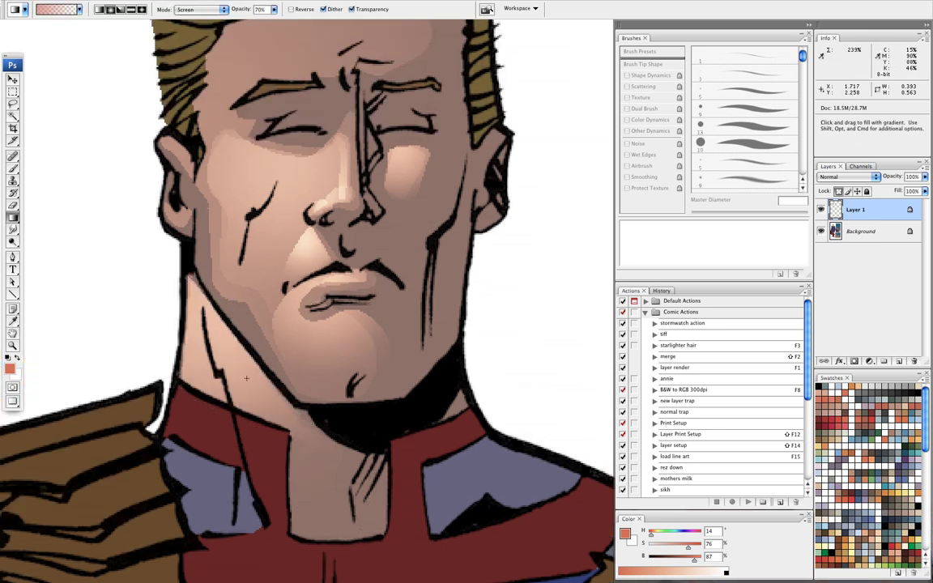
{"action": "left_click_drag", "start_coordinate": [258, 366], "coordinate": [339, 506]}
Step: Lasso the lit forehead around the brow and eye down to the nose and brighten it with the 70% Screen gradient
{"action": "left_click_drag", "start_coordinate": [304, 144], "coordinate": [308, 273]}
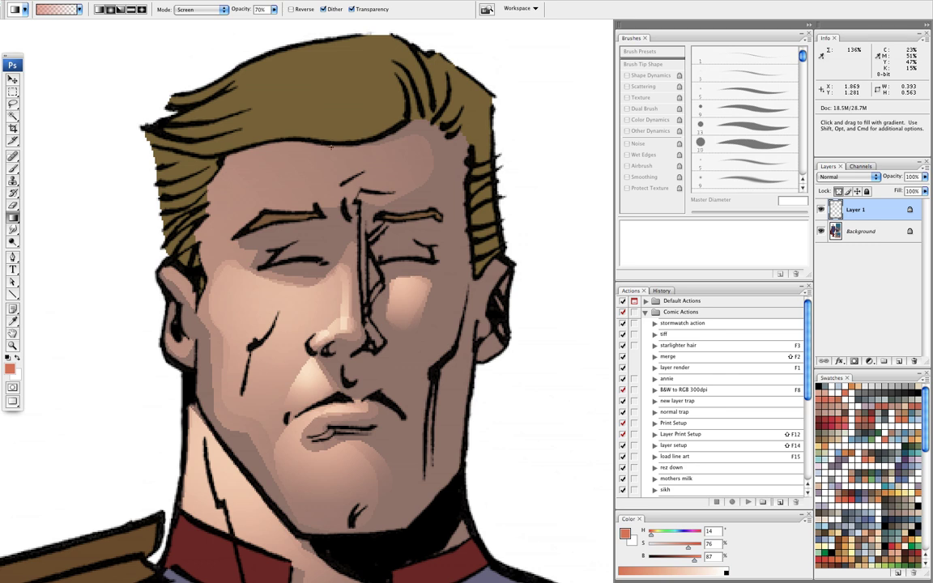
{"action": "key", "text": "l"}
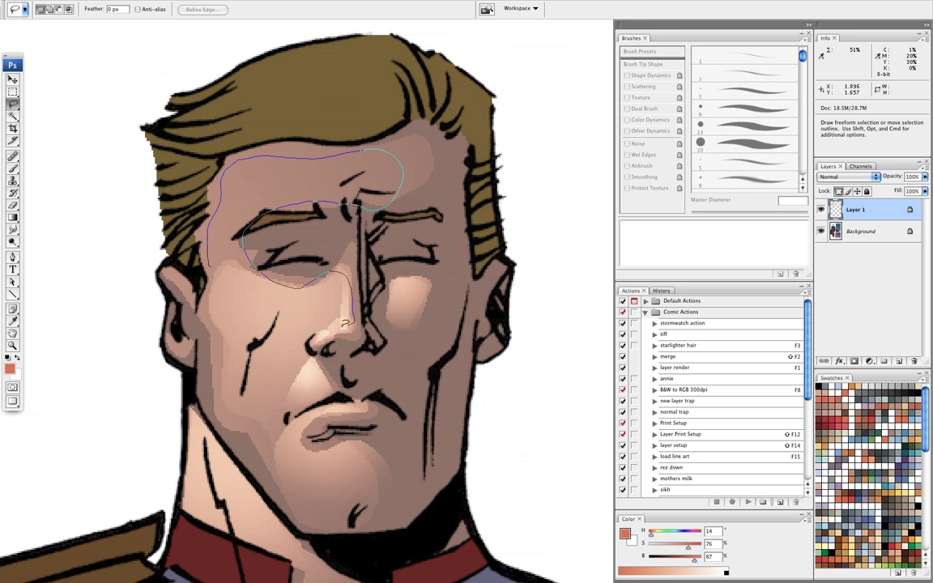
{"action": "left_click_drag", "start_coordinate": [271, 385], "coordinate": [214, 242]}
{"action": "key", "text": "g"}
{"action": "left_click_drag", "start_coordinate": [191, 174], "coordinate": [437, 177]}
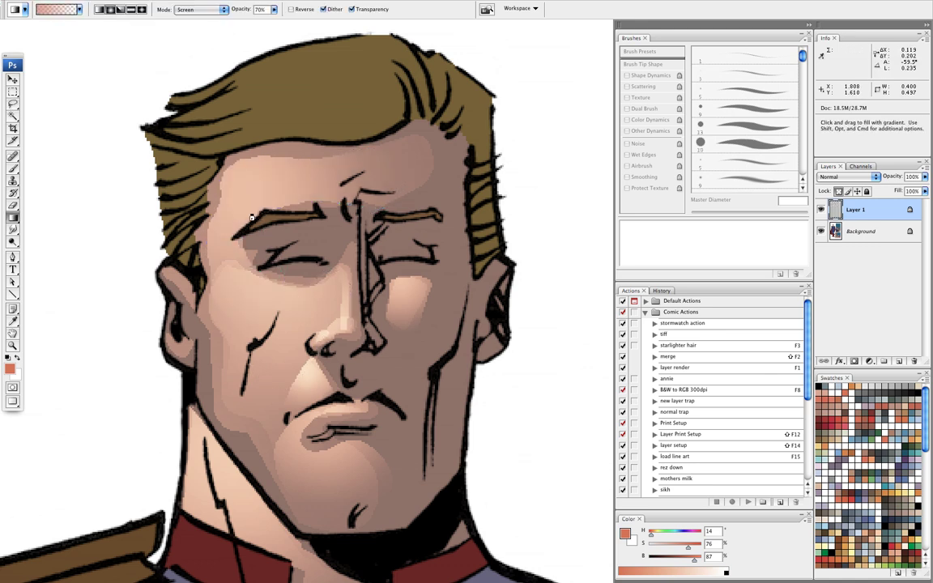
{"action": "key", "text": "super+z"}
Step: Lasso the upper rim and lobe of the ear on the lit side and brighten them with the 70% Screen gradient
{"action": "key", "text": "super+minus"}
{"action": "left_click_drag", "start_coordinate": [318, 176], "coordinate": [363, 281]}
{"action": "left_click_drag", "start_coordinate": [184, 214], "coordinate": [305, 383]}
{"action": "key", "text": "l"}
{"action": "key", "text": "super+minus"}
{"action": "mouse_move", "coordinate": [377, 238]}
{"action": "left_mouse_down"}
{"action": "mouse_move", "coordinate": [414, 228]}
{"action": "mouse_move", "coordinate": [179, 268]}
{"action": "mouse_move", "coordinate": [182, 235]}
{"action": "mouse_move", "coordinate": [186, 245]}
{"action": "left_mouse_up"}
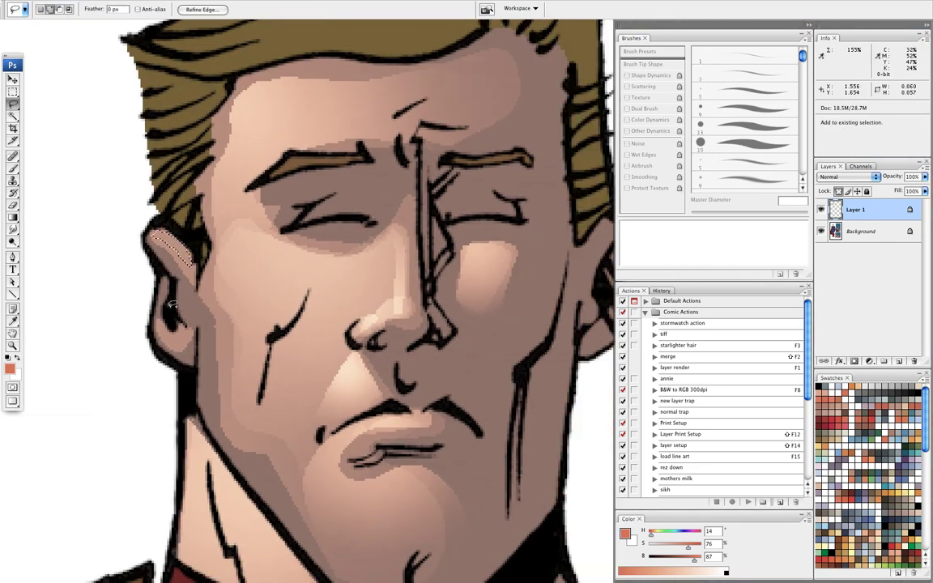
{"action": "key", "text": "g"}
{"action": "left_click_drag", "start_coordinate": [161, 279], "coordinate": [186, 350]}
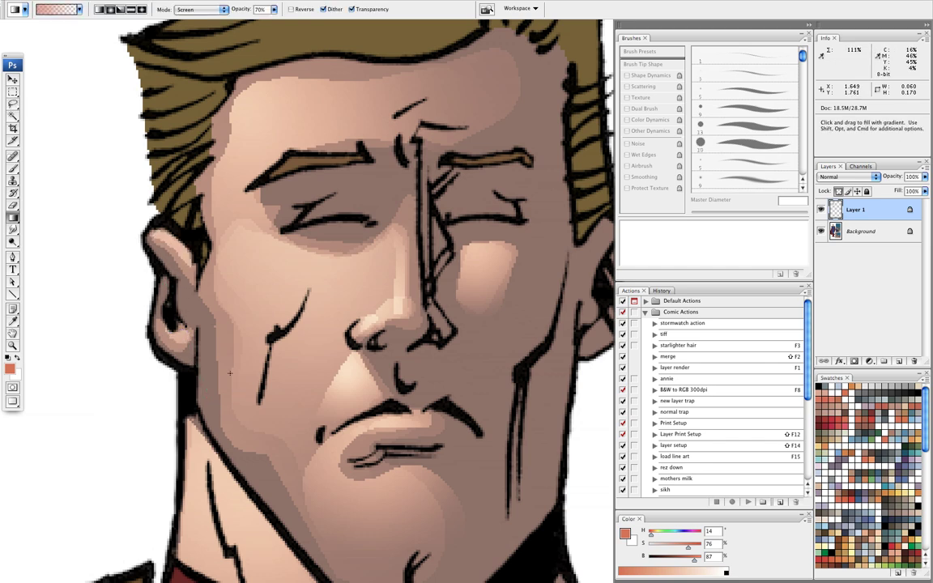
{"action": "key", "text": "super+minus"}
{"action": "key", "text": "super+minus"}
{"action": "left_click_drag", "start_coordinate": [439, 301], "coordinate": [339, 209]}
{"action": "left_click_drag", "start_coordinate": [394, 172], "coordinate": [393, 216]}
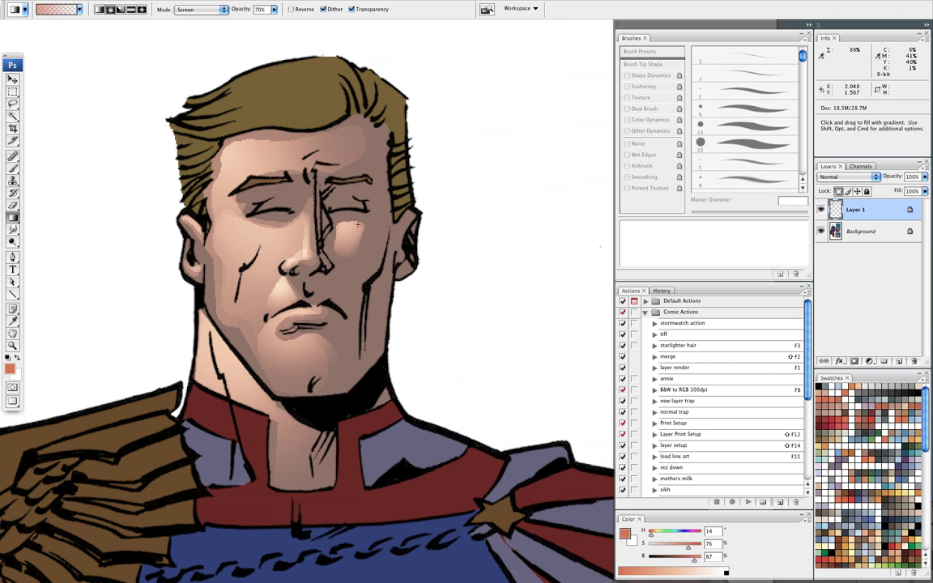
{"action": "key", "text": "l"}
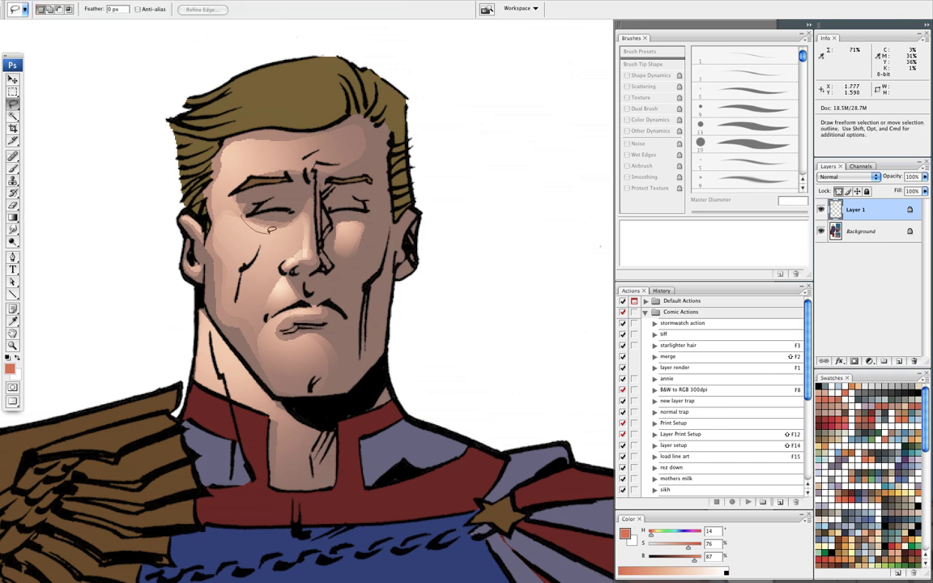
{"action": "left_click_drag", "start_coordinate": [285, 194], "coordinate": [344, 228]}
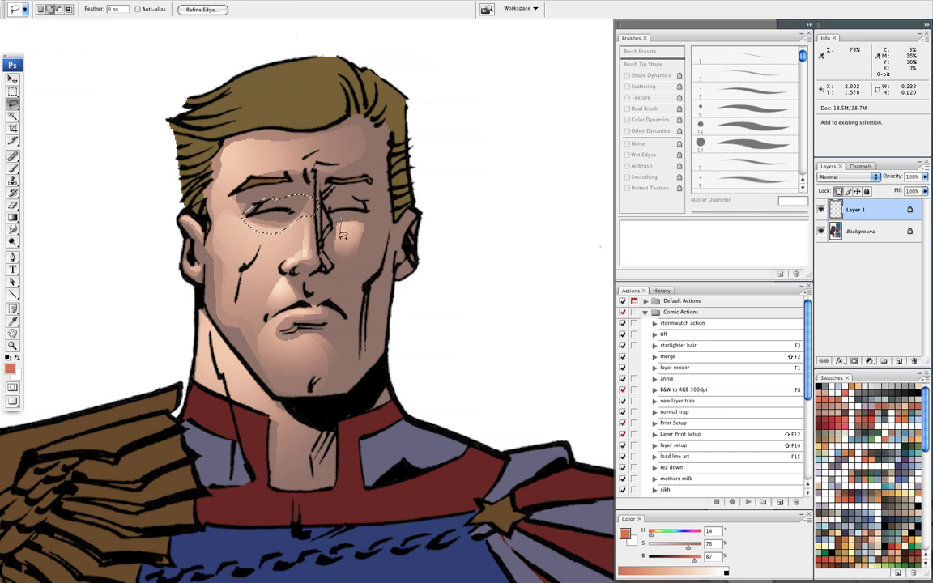
{"action": "key", "text": "super+d"}
Step: Sample the brown shadow tone at the closed eye on the lit side and draw over the eye shadow with the 9 px Pencil
{"action": "key", "text": "b"}
{"action": "key", "text": "shift+b"}
{"action": "left_click", "coordinate": [285, 208], "text": "alt"}
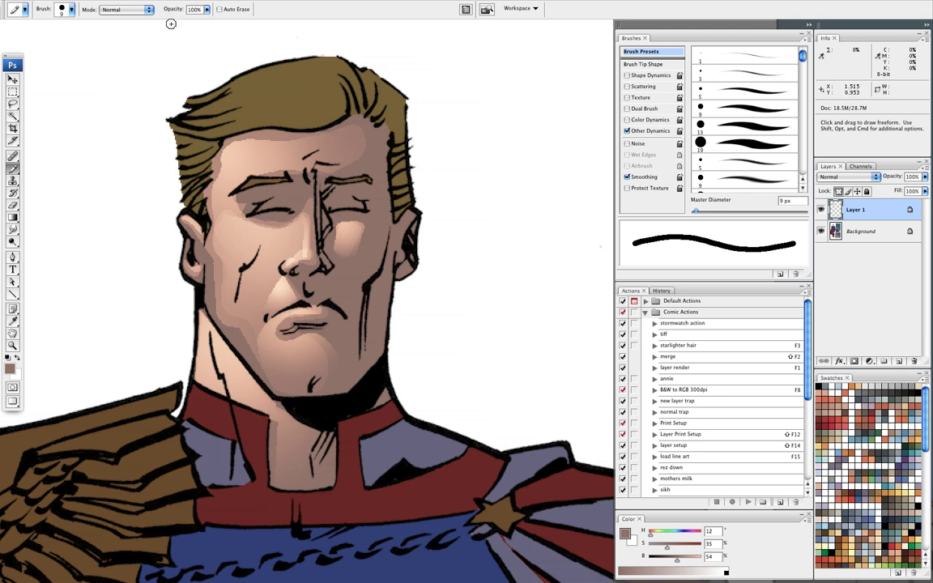
{"action": "mouse_move", "coordinate": [246, 213]}
{"action": "left_mouse_down"}
{"action": "mouse_move", "coordinate": [243, 202]}
{"action": "mouse_move", "coordinate": [318, 207]}
{"action": "left_mouse_up"}
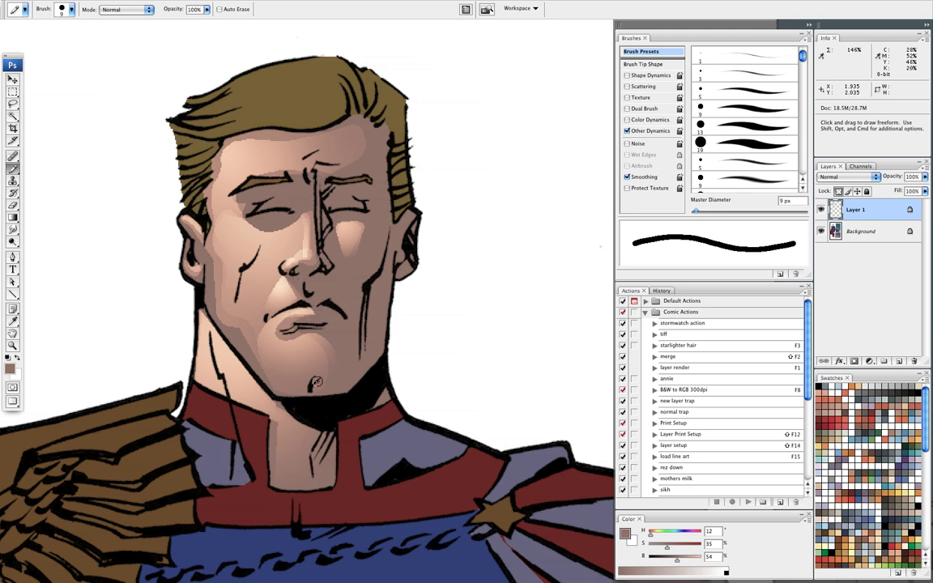
Step: Examine the rendered face both close up and in the full figure, checking the shading on the nose, eyes and cheeks
{"action": "key", "text": "super+minus"}
{"action": "key", "text": "super+minus"}
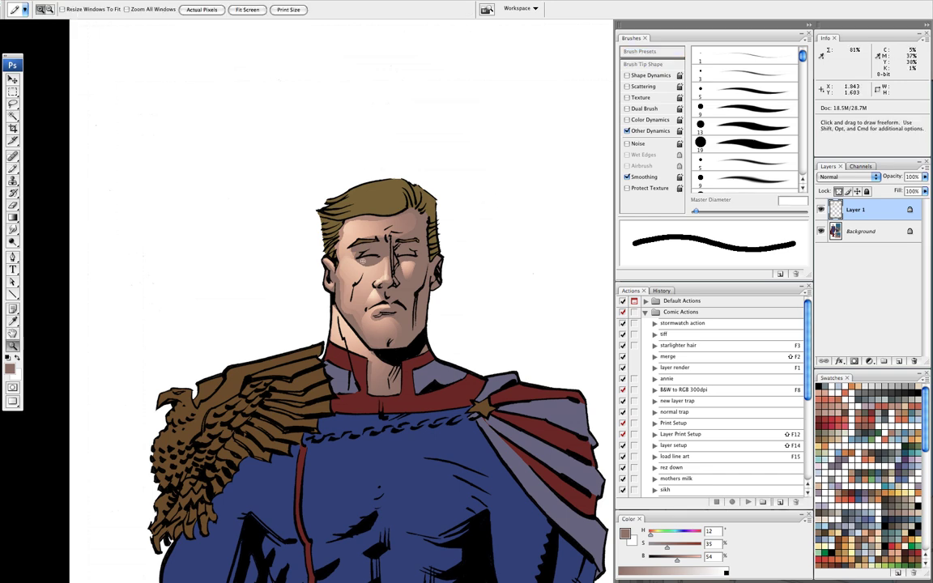
{"action": "key", "text": "super+space"}
{"action": "left_click_drag", "start_coordinate": [340, 244], "coordinate": [416, 340]}
{"action": "key", "text": "b"}
{"action": "key", "text": "super+plus"}
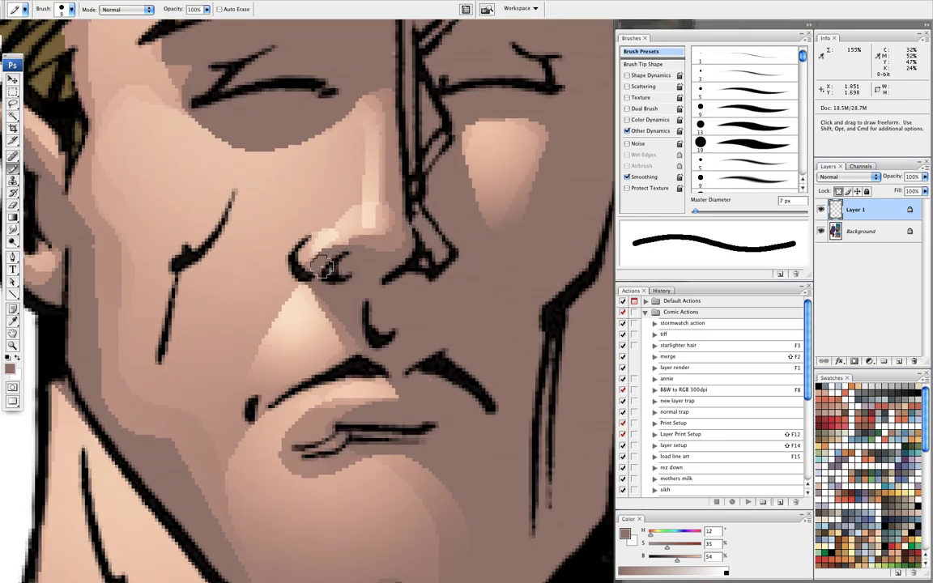
{"action": "key", "text": "super+minus"}
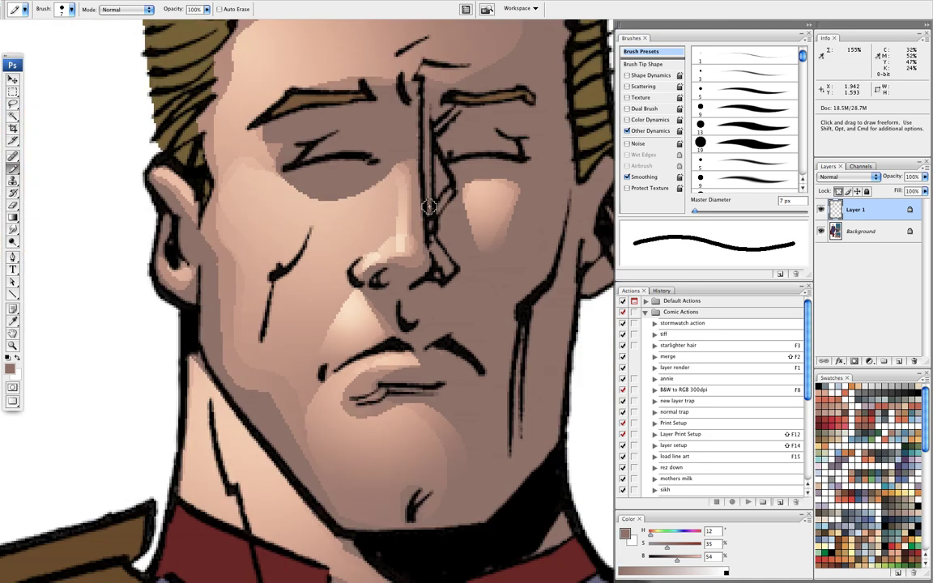
{"action": "left_click_drag", "start_coordinate": [419, 202], "coordinate": [369, 270]}
{"action": "key", "text": "super+minus"}
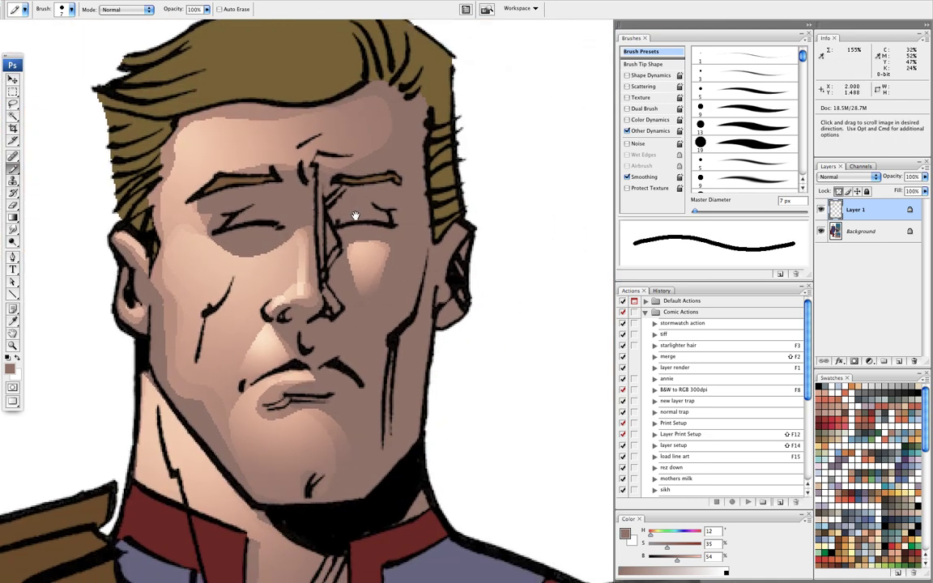
{"action": "left_click_drag", "start_coordinate": [422, 207], "coordinate": [393, 199]}
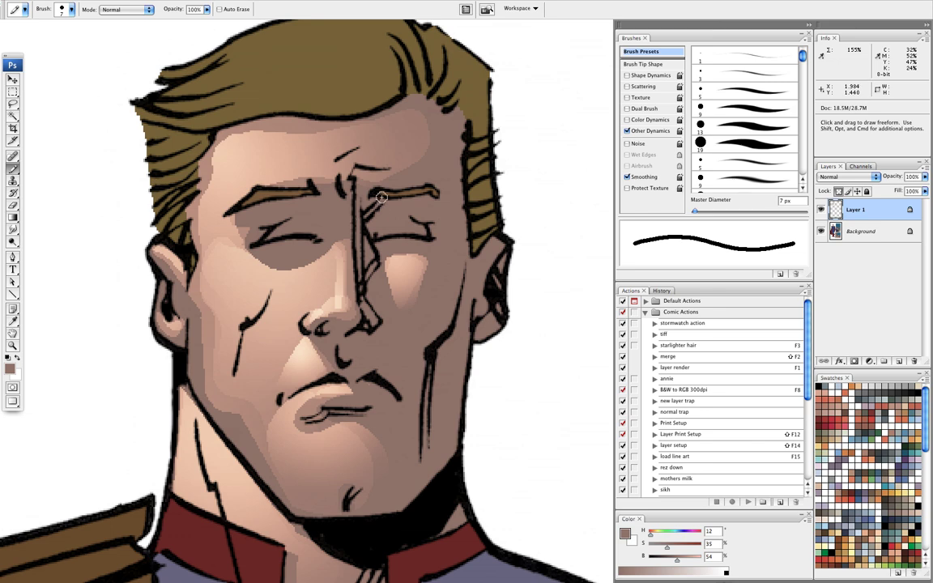
{"action": "key", "text": "z"}
{"action": "left_click_drag", "start_coordinate": [307, 224], "coordinate": [406, 340]}
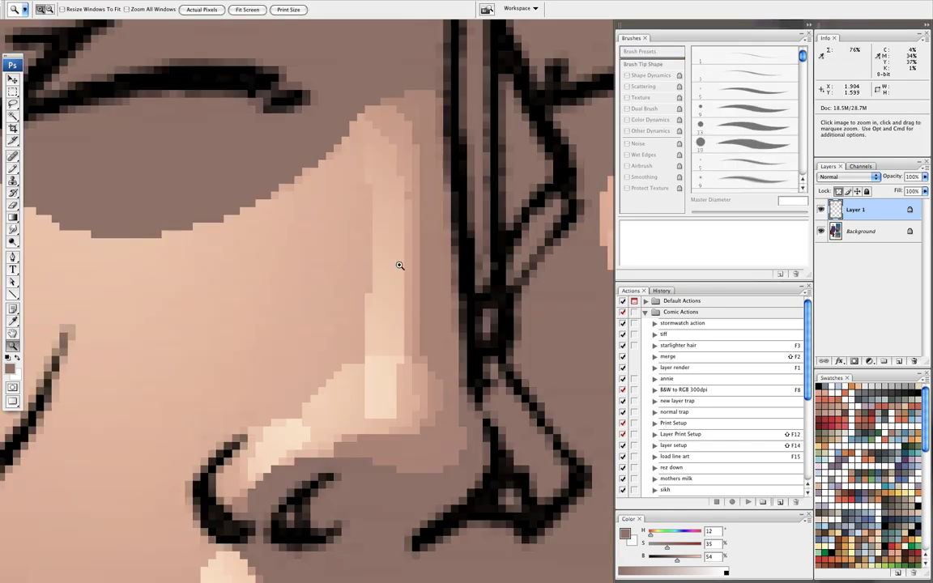
{"action": "key", "text": "super+0"}
{"action": "left_click_drag", "start_coordinate": [319, 82], "coordinate": [366, 213]}
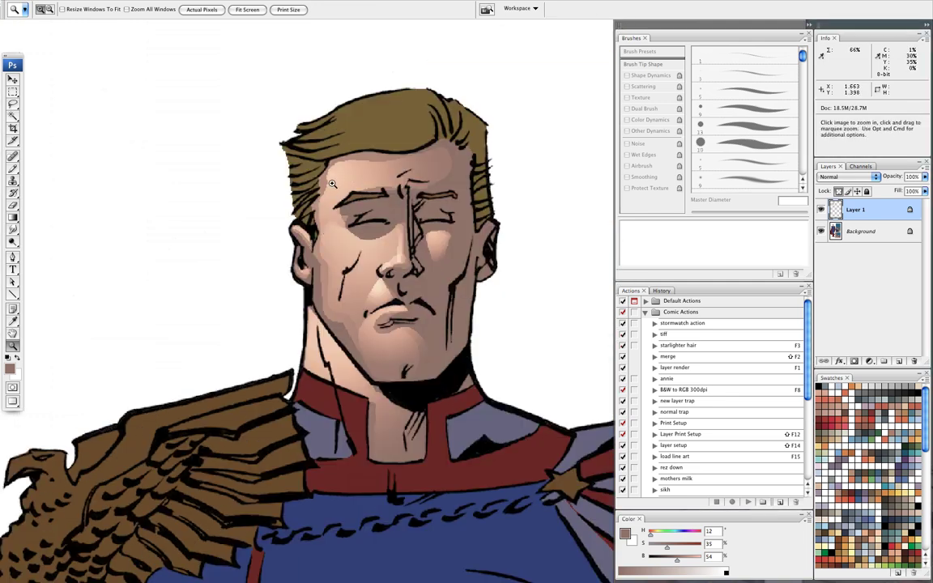
{"action": "left_click", "coordinate": [395, 196], "text": "alt"}
{"action": "left_click", "coordinate": [406, 194], "text": "alt"}
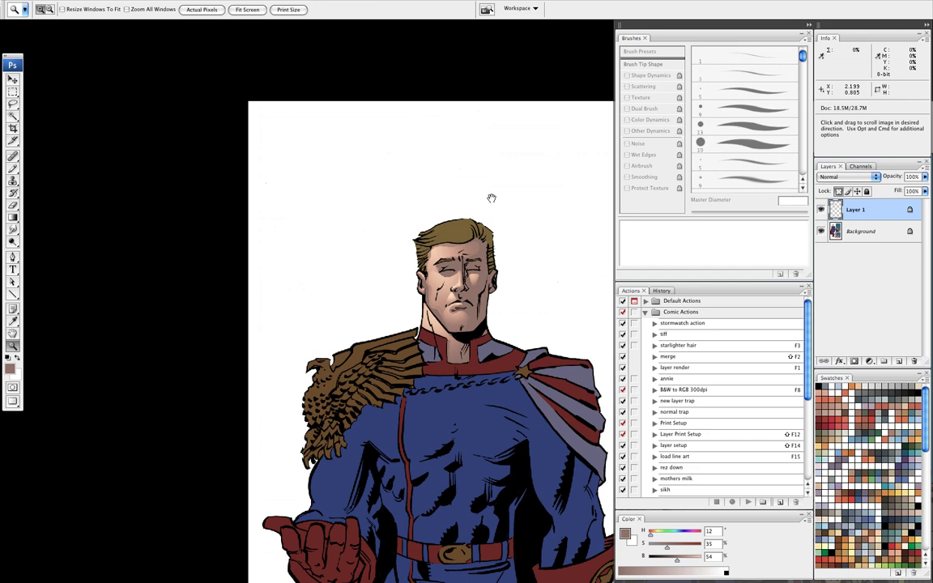
{"action": "left_click_drag", "start_coordinate": [523, 213], "coordinate": [347, 155]}
{"action": "left_click_drag", "start_coordinate": [218, 169], "coordinate": [373, 328]}
{"action": "left_click_drag", "start_coordinate": [411, 182], "coordinate": [371, 274]}
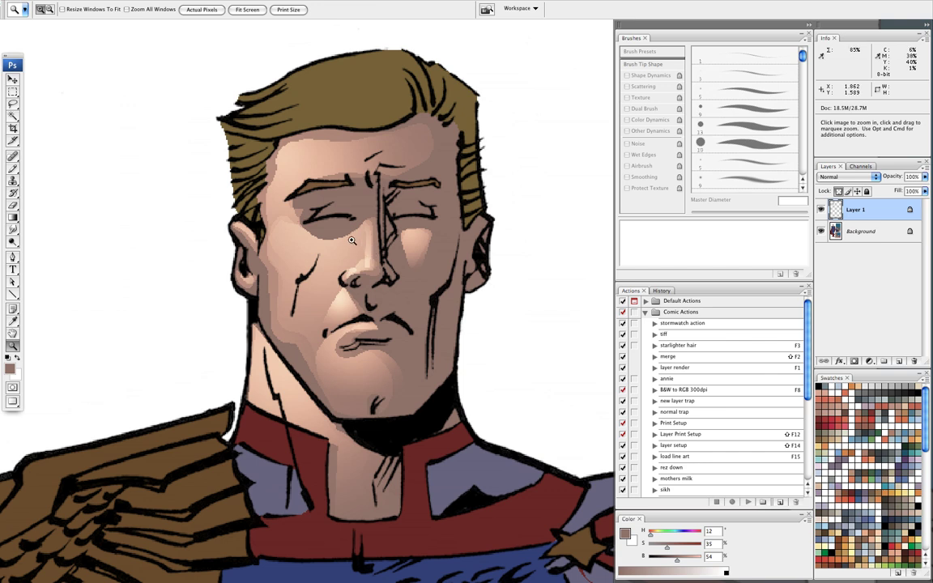
{"action": "key", "text": "super+minus"}
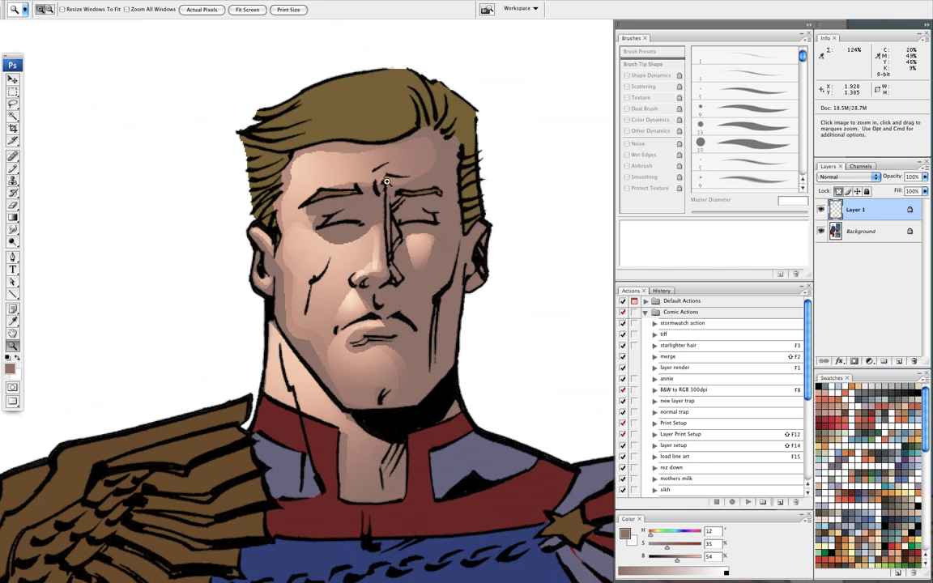
{"action": "key", "text": "super+minus"}
{"action": "left_click_drag", "start_coordinate": [465, 229], "coordinate": [384, 160]}
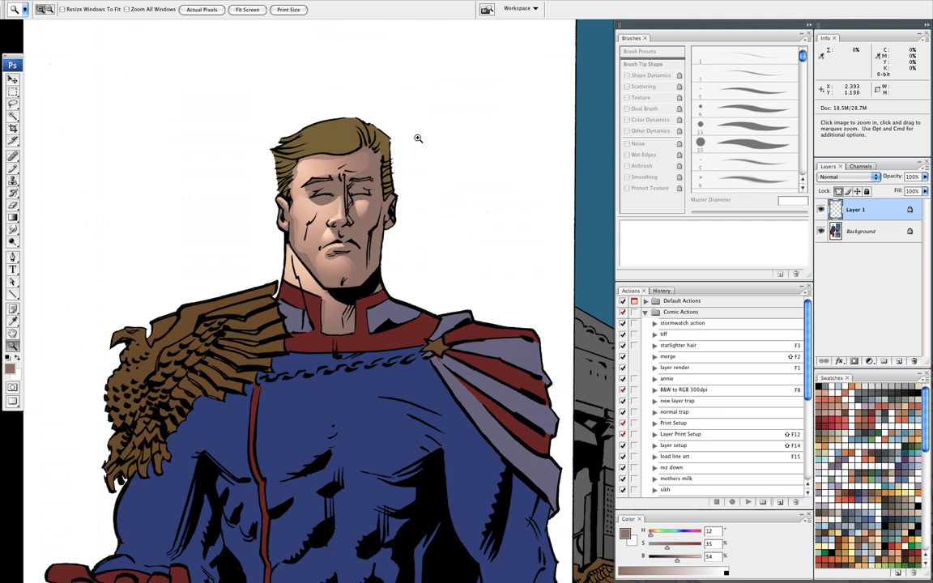
Step: Soften the hard tone edges on the lit temple beside the eye with the Blur tool at 100% strength, reducing its brush to 10 px
{"action": "left_click_drag", "start_coordinate": [240, 141], "coordinate": [417, 288]}
{"action": "left_click_drag", "start_coordinate": [433, 198], "coordinate": [364, 227]}
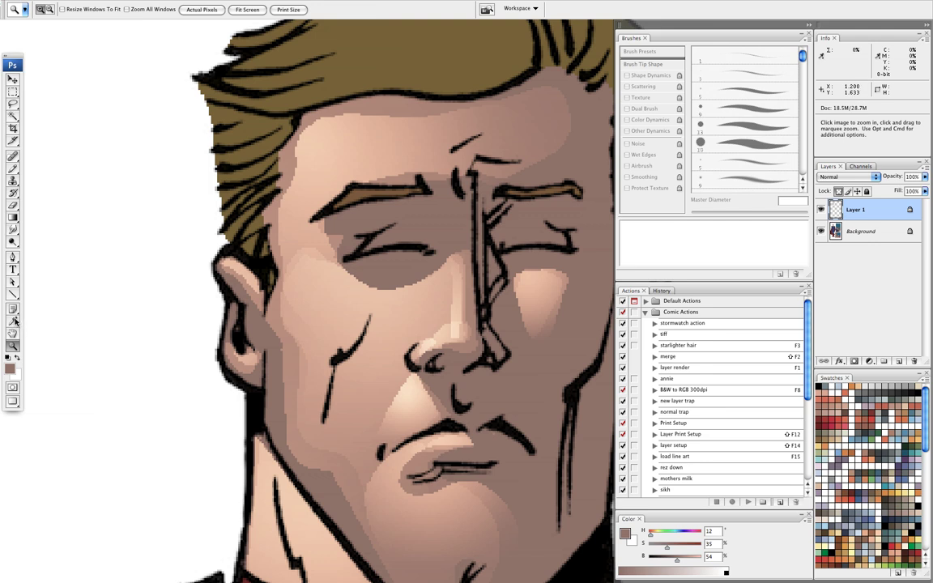
{"action": "left_click", "coordinate": [12, 229]}
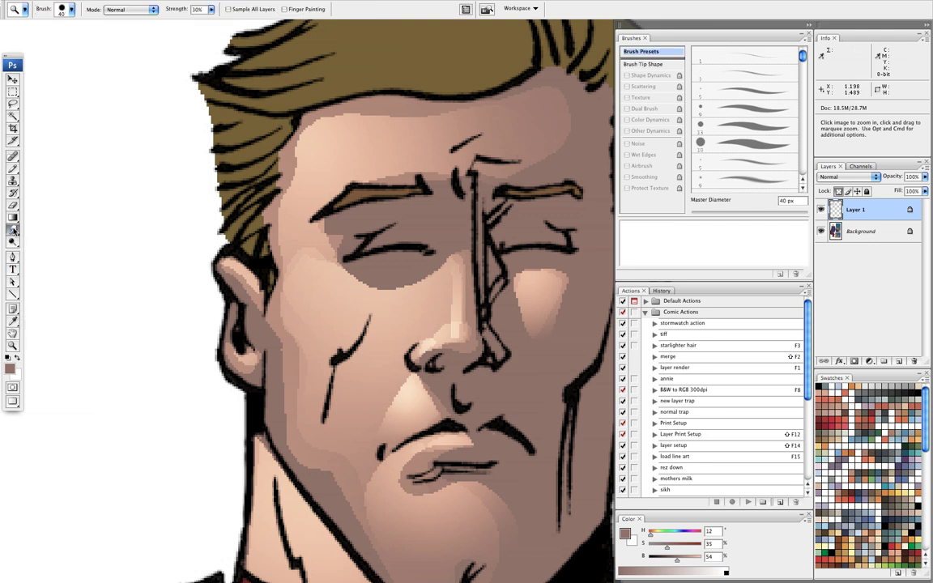
{"action": "left_click", "coordinate": [13, 230]}
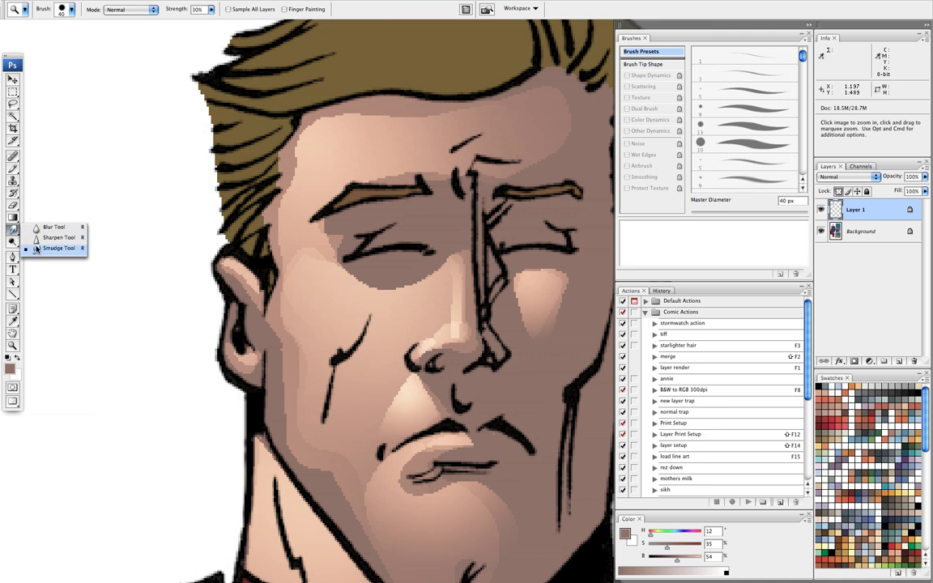
{"action": "left_click", "coordinate": [51, 227]}
{"action": "key", "text": "bracketleft"}
{"action": "key", "text": "bracketleft"}
{"action": "key", "text": "bracketleft"}
{"action": "key", "text": "bracketleft"}
{"action": "key", "text": "bracketleft"}
{"action": "key", "text": "bracketleft"}
{"action": "key", "text": "bracketleft"}
{"action": "key", "text": "bracketleft"}
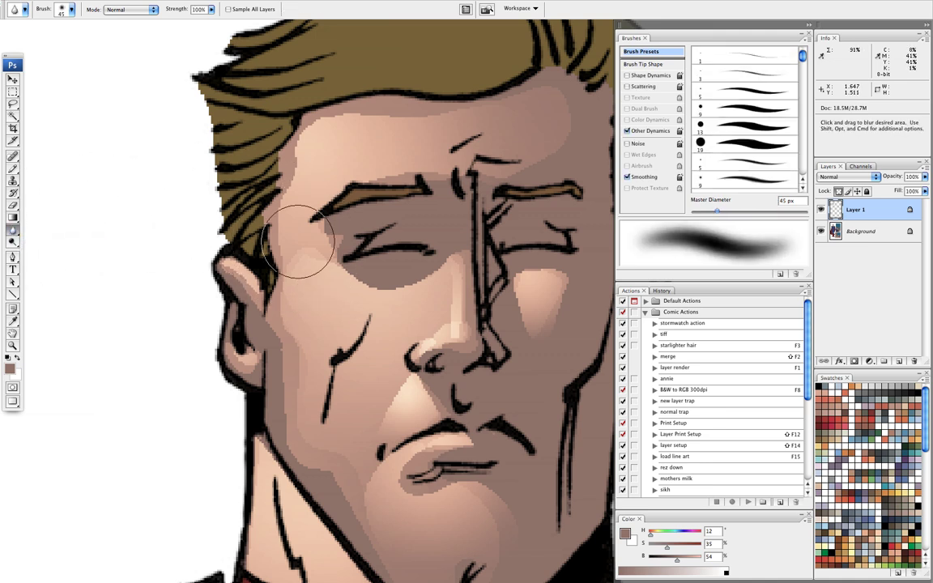
{"action": "mouse_move", "coordinate": [309, 278]}
{"action": "left_mouse_down"}
{"action": "mouse_move", "coordinate": [317, 259]}
{"action": "mouse_move", "coordinate": [315, 271]}
{"action": "mouse_move", "coordinate": [302, 229]}
{"action": "mouse_move", "coordinate": [321, 288]}
{"action": "left_mouse_up"}
{"action": "key", "text": "bracketleft"}
{"action": "key", "text": "bracketleft"}
{"action": "key", "text": "bracketleft"}
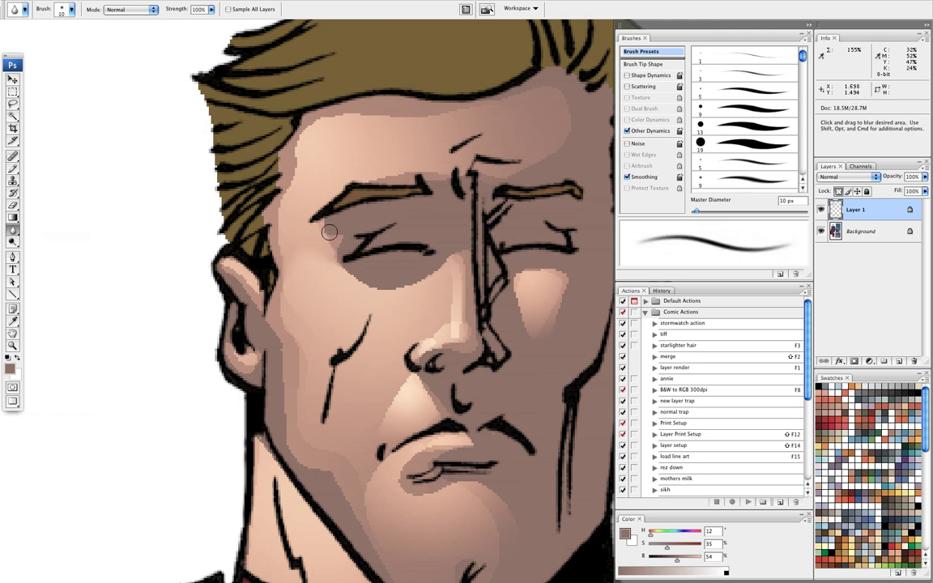
Step: Return to the Pencil and reduce its tip to 5 px for touching up the shadow around the lit-side eye
{"action": "key", "text": "b"}
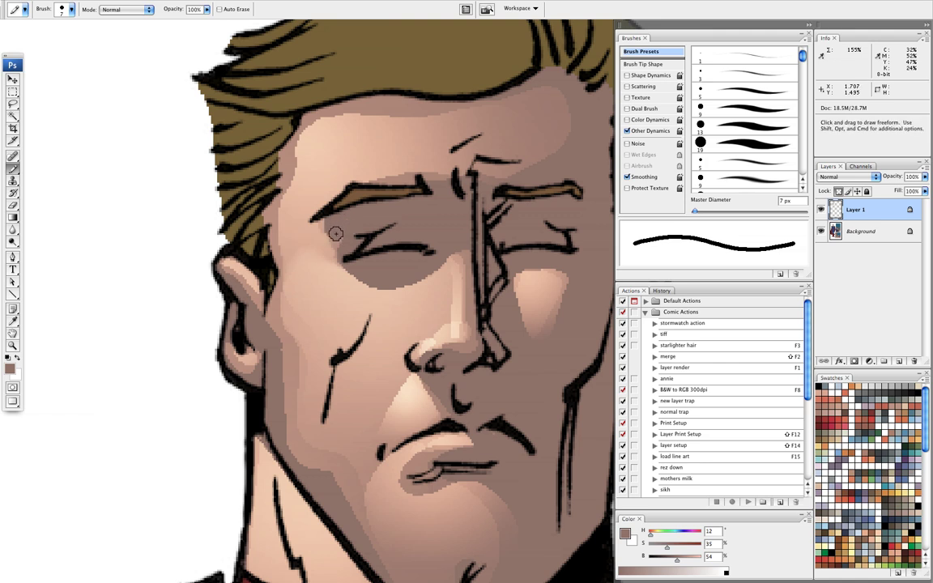
{"action": "key", "text": "bracketleft"}
{"action": "key", "text": "bracketleft"}
{"action": "key", "text": "bracketleft"}
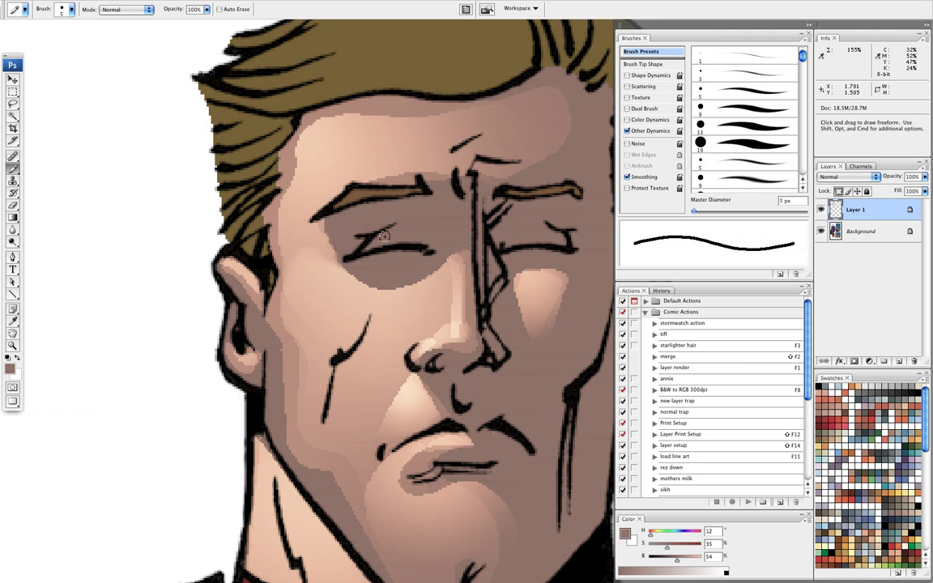